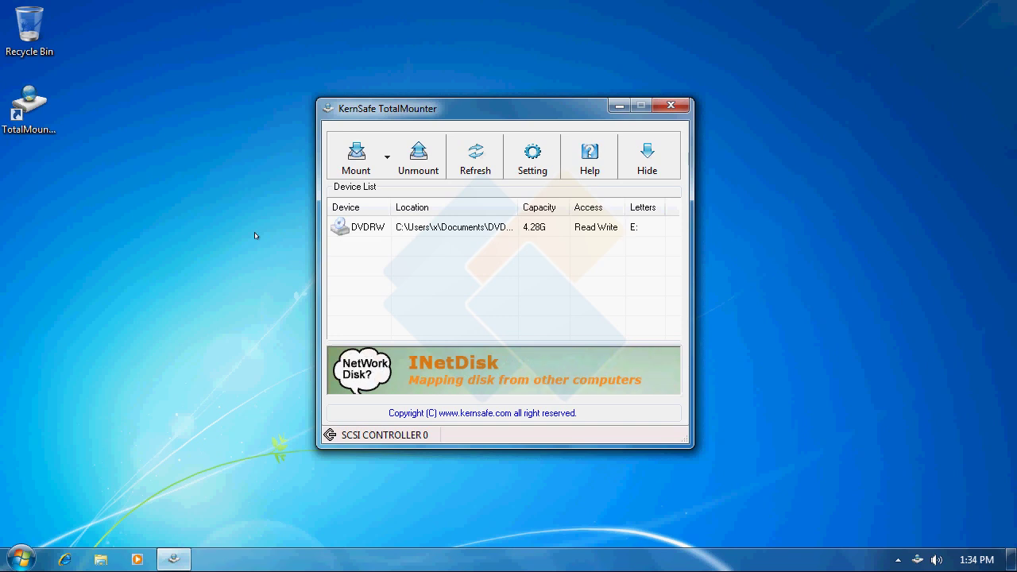
# Show the list of mountable virtual drive types under the Mount dropdown
pyautogui.click(387, 156)
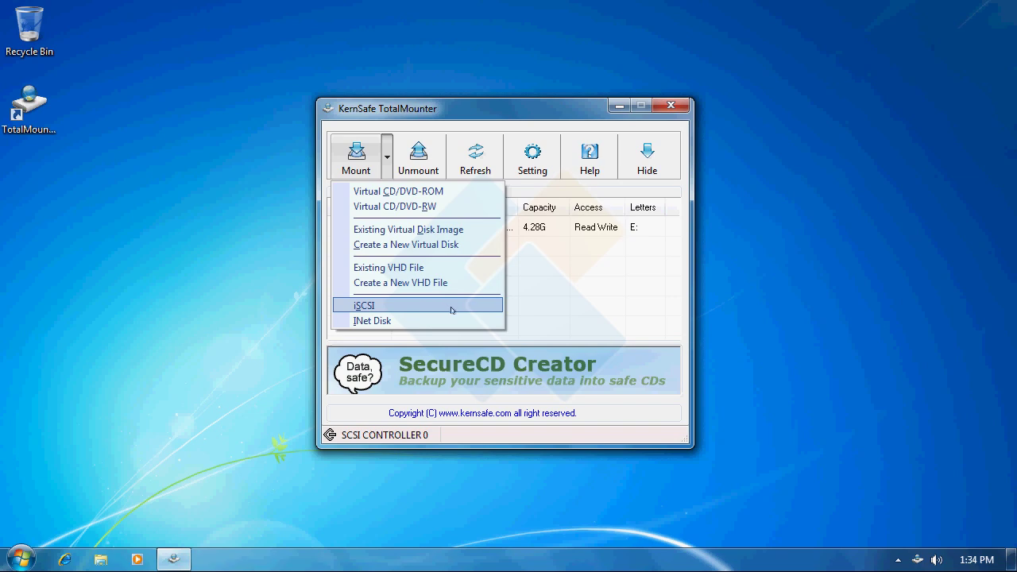
pyautogui.click(461, 110)
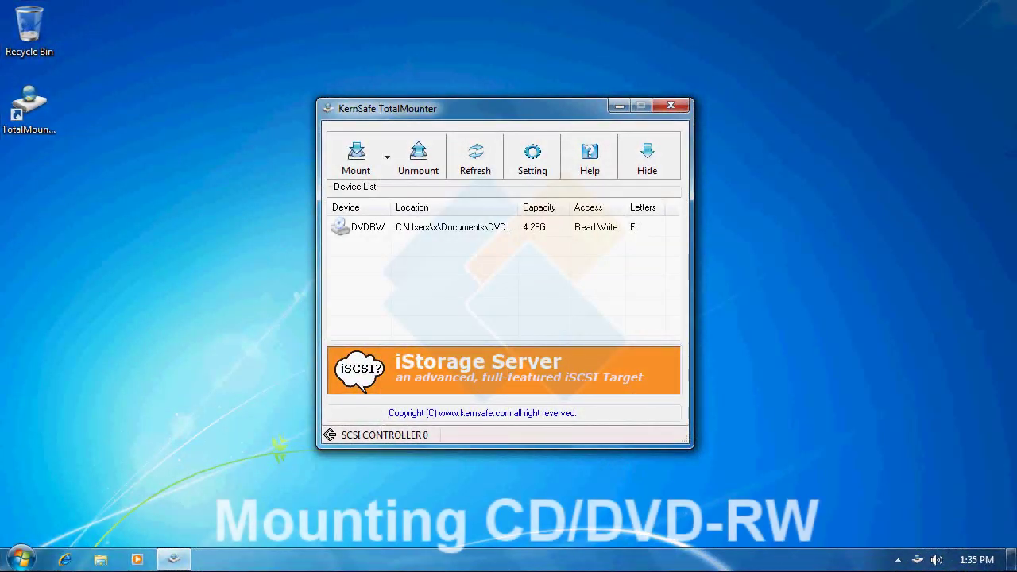
pyautogui.click(387, 157)
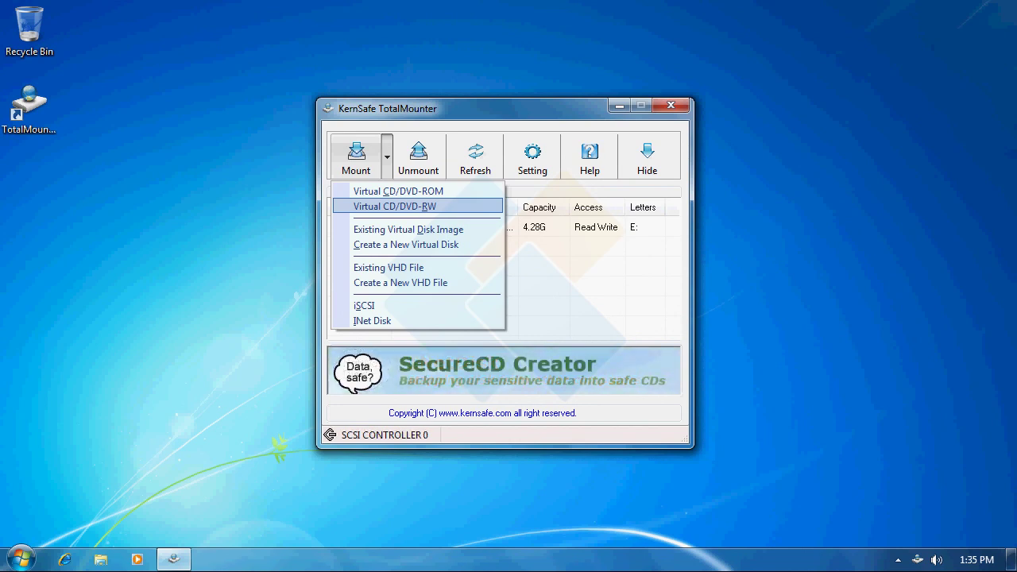
# Mount a new 650 MB CD-RW image, CDTest.iso in Documents, as drive F:
pyautogui.click(460, 207)
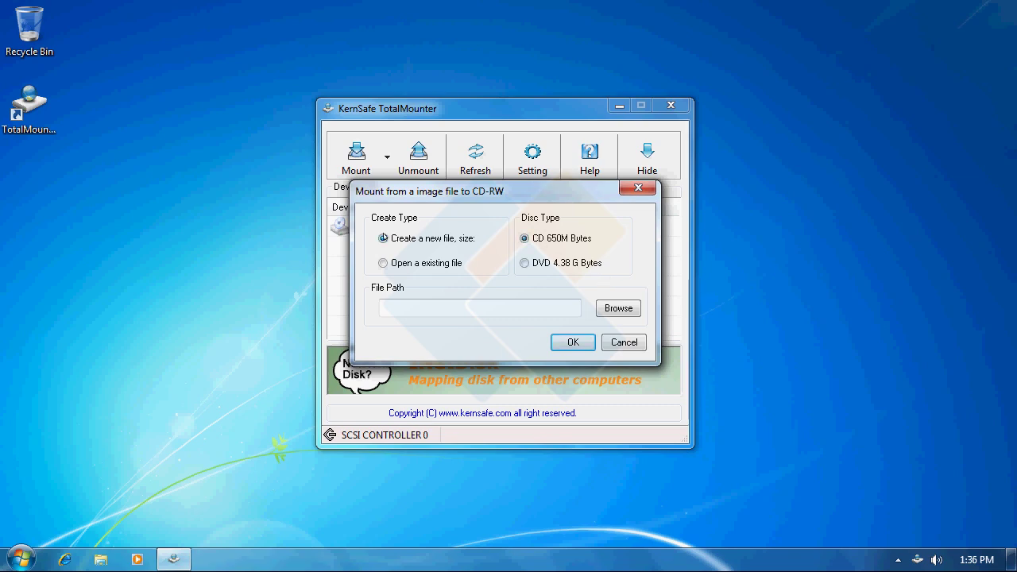
pyautogui.click(611, 311)
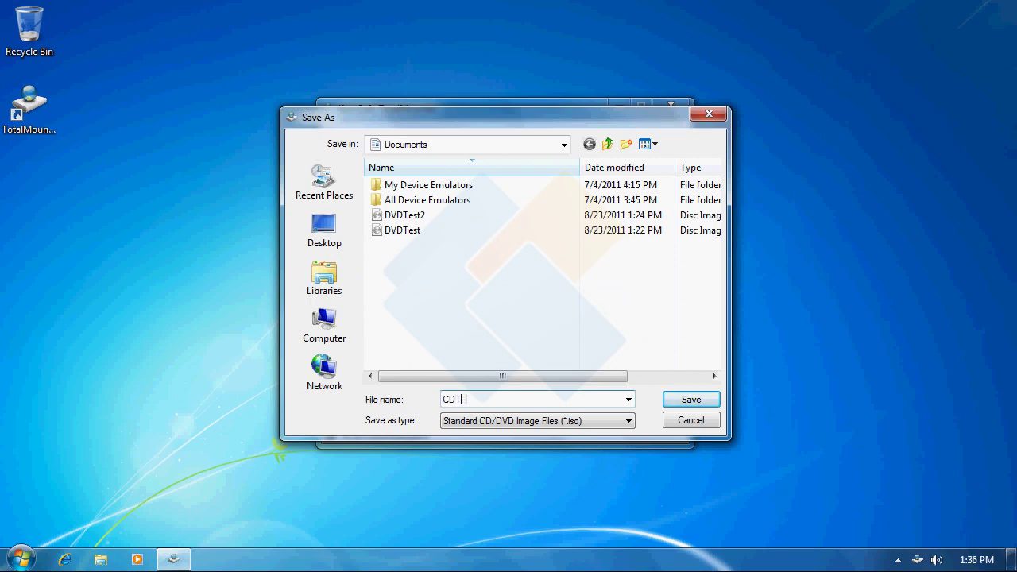
pyautogui.write('CDTest')
pyautogui.click(692, 400)
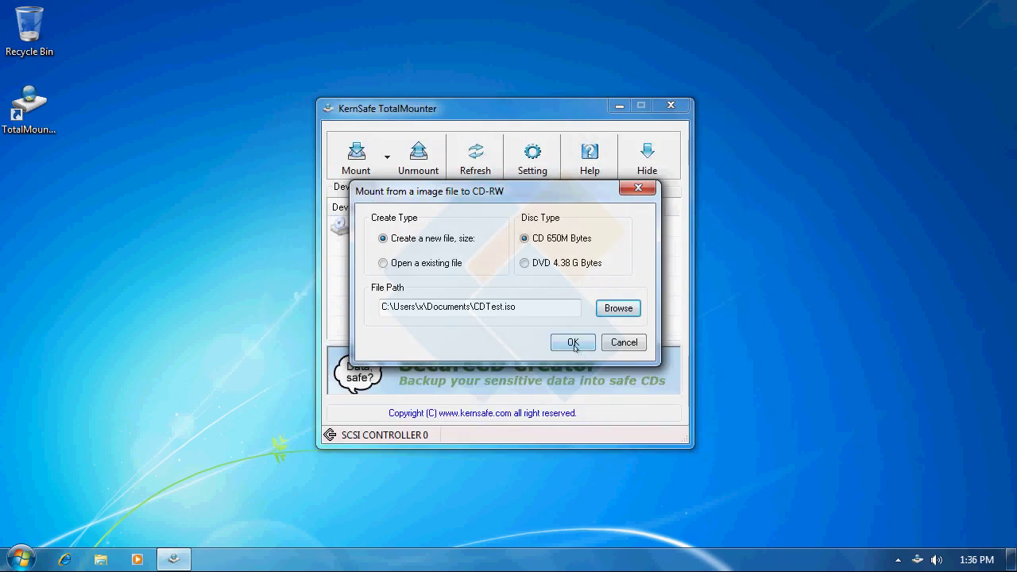
pyautogui.click(572, 343)
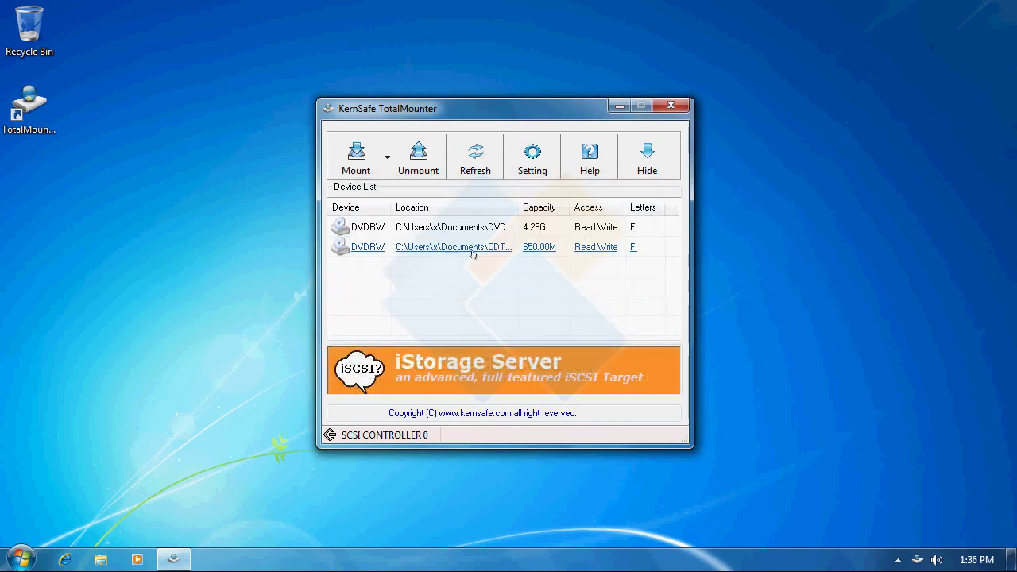
pyautogui.click(19, 559)
# Open DVD RW Drive (F:) from Computer and title the disc 'CD Test' for CD/DVD player use
pyautogui.click(238, 358)
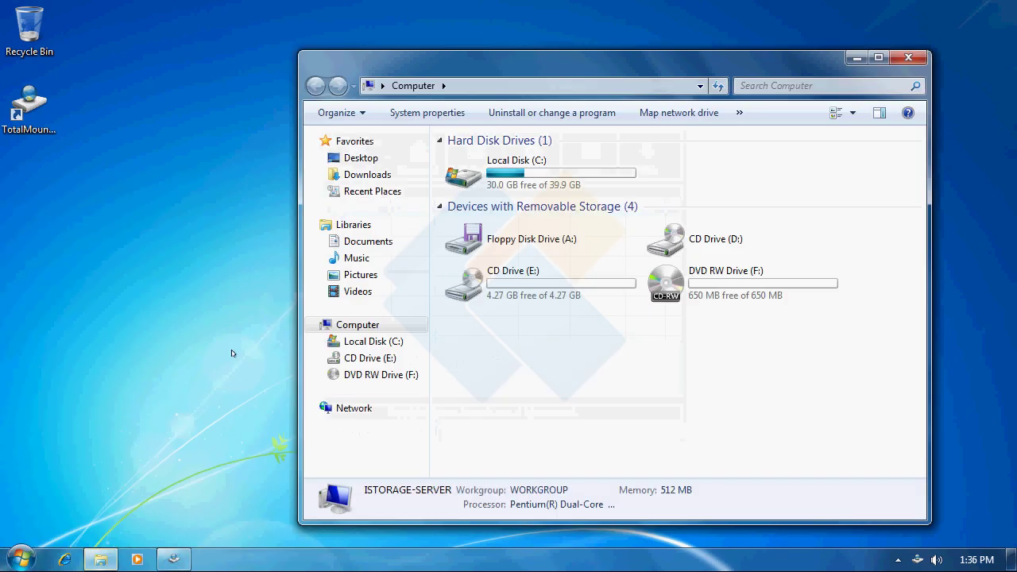
pyautogui.moveTo(584, 67); pyautogui.dragTo(417, 50)
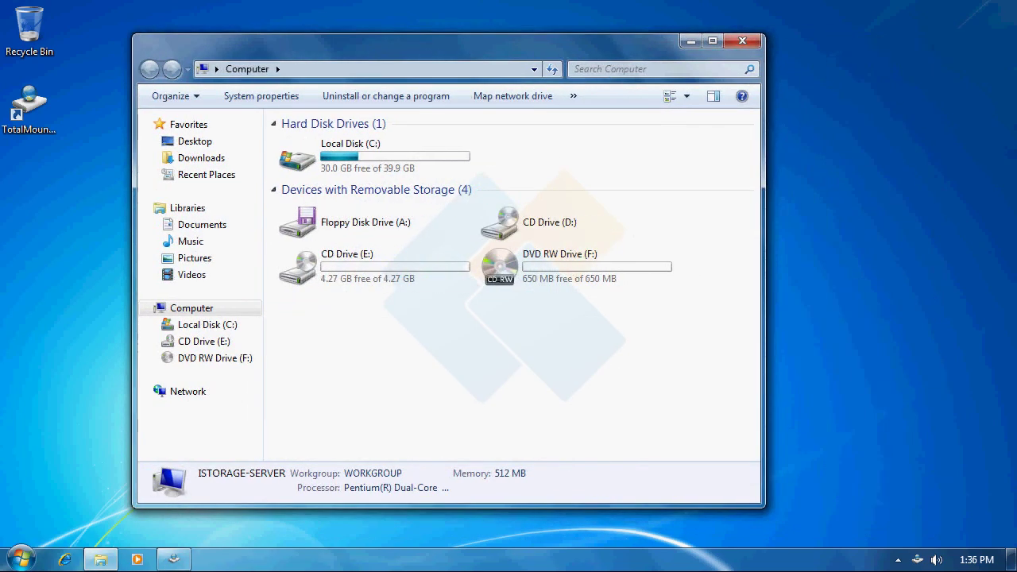
pyautogui.doubleClick(566, 265)
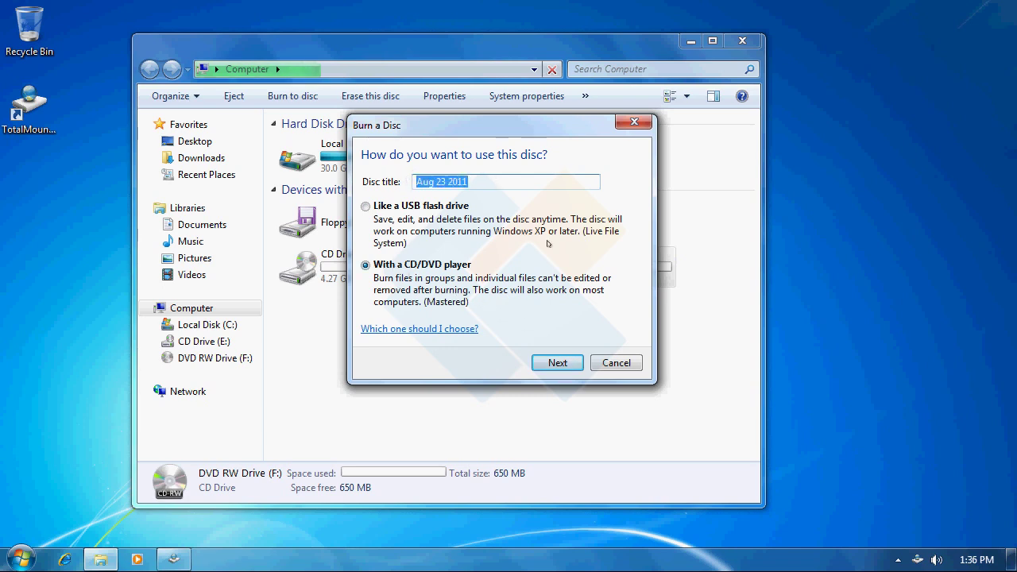
pyautogui.write('CD Test')
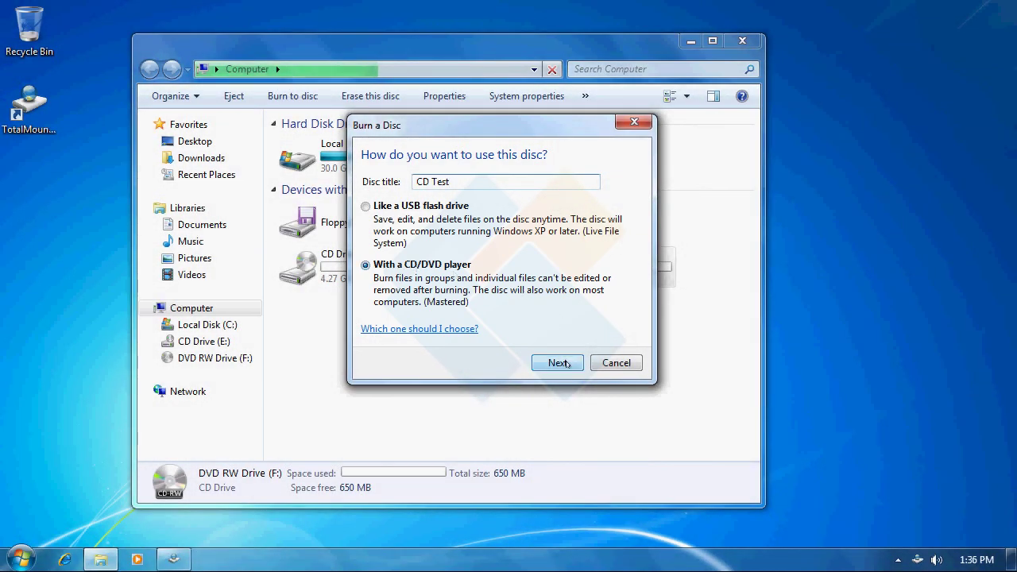
pyautogui.click(559, 363)
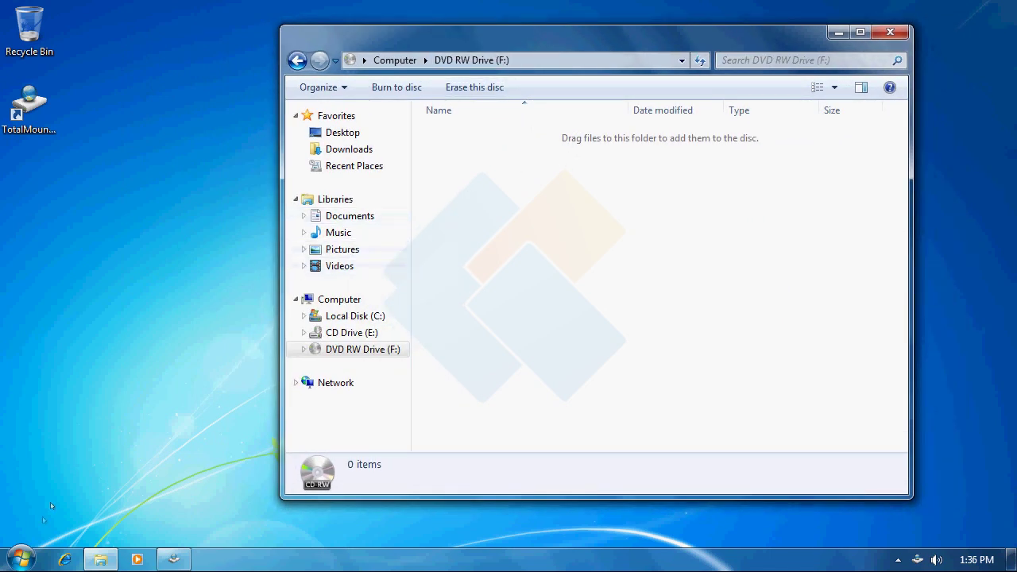
# Open the Sample Pictures folder beside the drive F: window
pyautogui.click(21, 559)
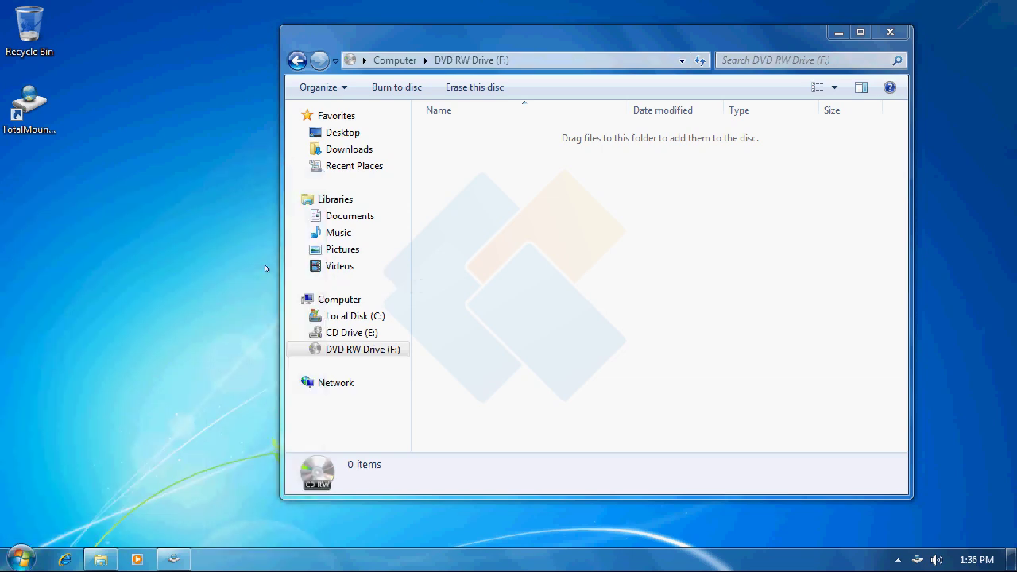
pyautogui.click(266, 270)
pyautogui.doubleClick(481, 210)
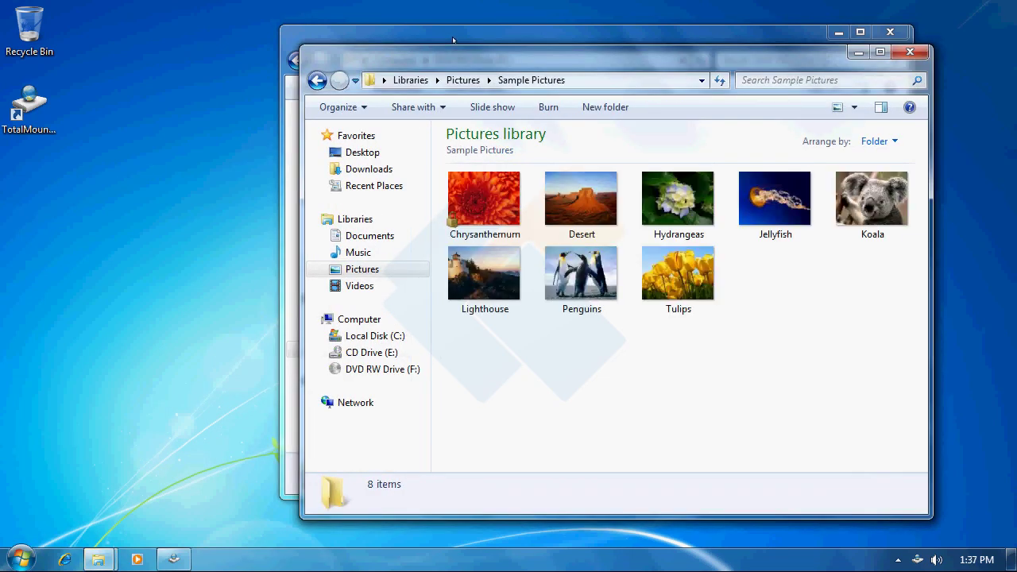
pyautogui.moveTo(452, 54); pyautogui.dragTo(833, 120)
# Copy Chrysanthemum, Desert, Lighthouse and Penguins onto drive F: to be burned
pyautogui.moveTo(828, 405); pyautogui.dragTo(995, 192)
pyautogui.moveTo(833, 248); pyautogui.dragTo(507, 213)
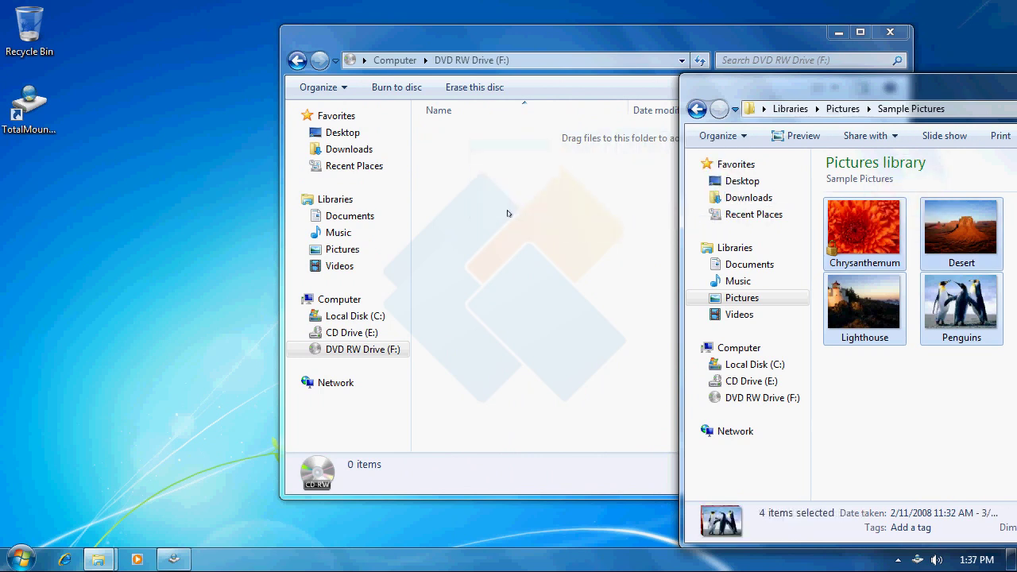
pyautogui.click(477, 274)
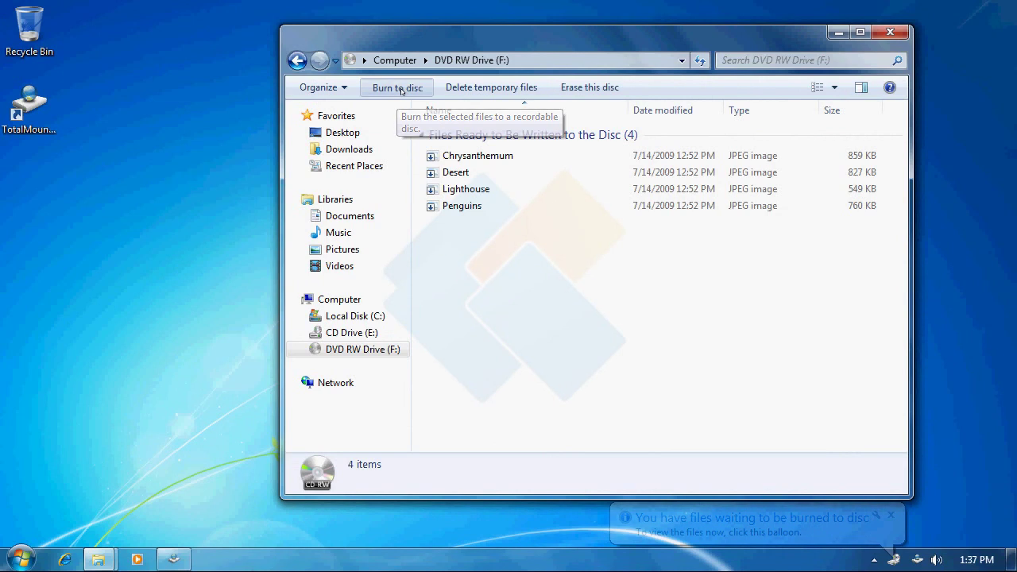
pyautogui.click(397, 88)
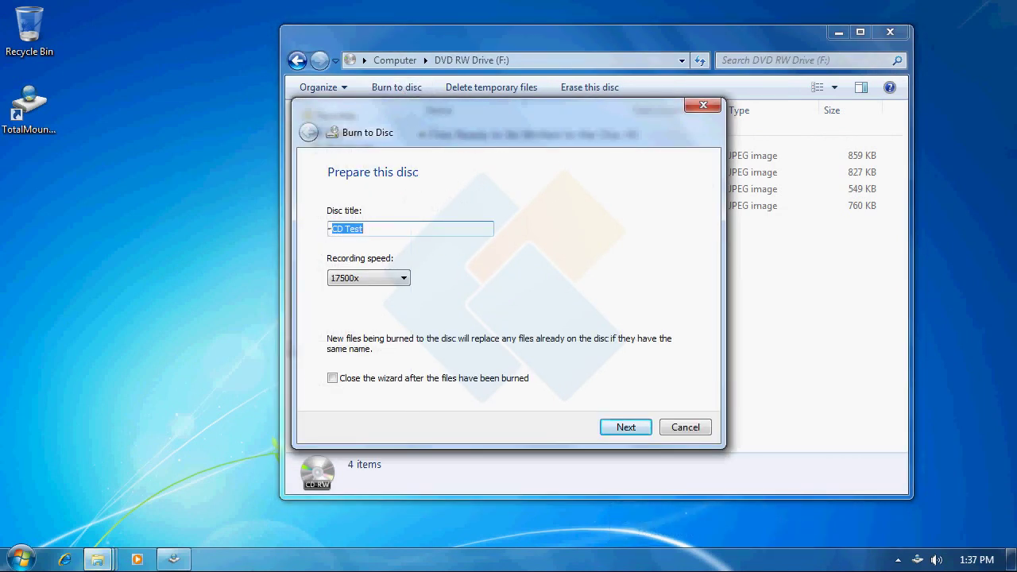
# Burn the four pictures to disc F: under the title CD Test and finish the wizard
pyautogui.click(387, 228)
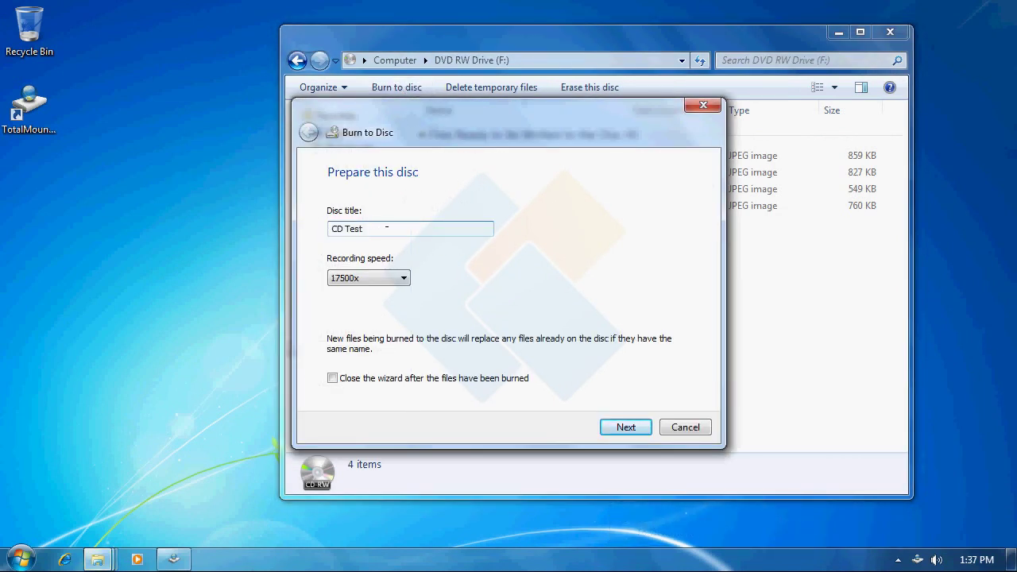
pyautogui.click(626, 426)
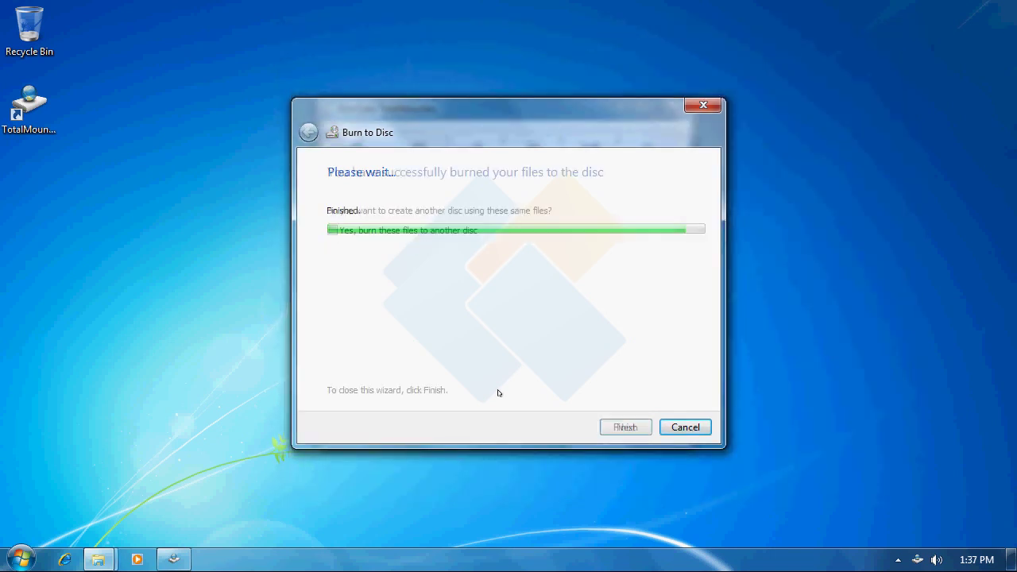
pyautogui.click(619, 429)
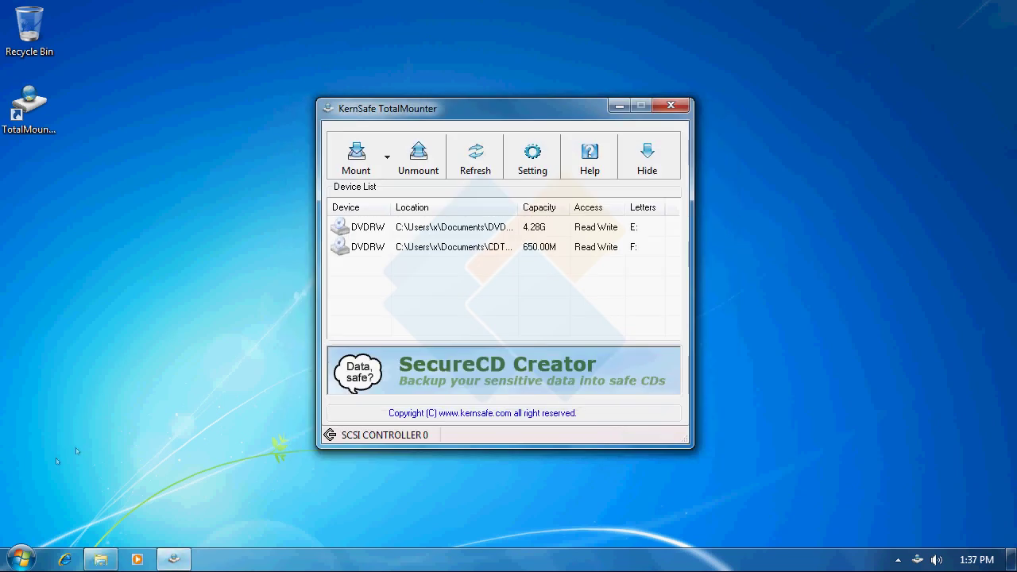
# Open the burned CD Test disc on F: and view Chrysanthemum in Photo Viewer
pyautogui.click(22, 559)
pyautogui.click(253, 366)
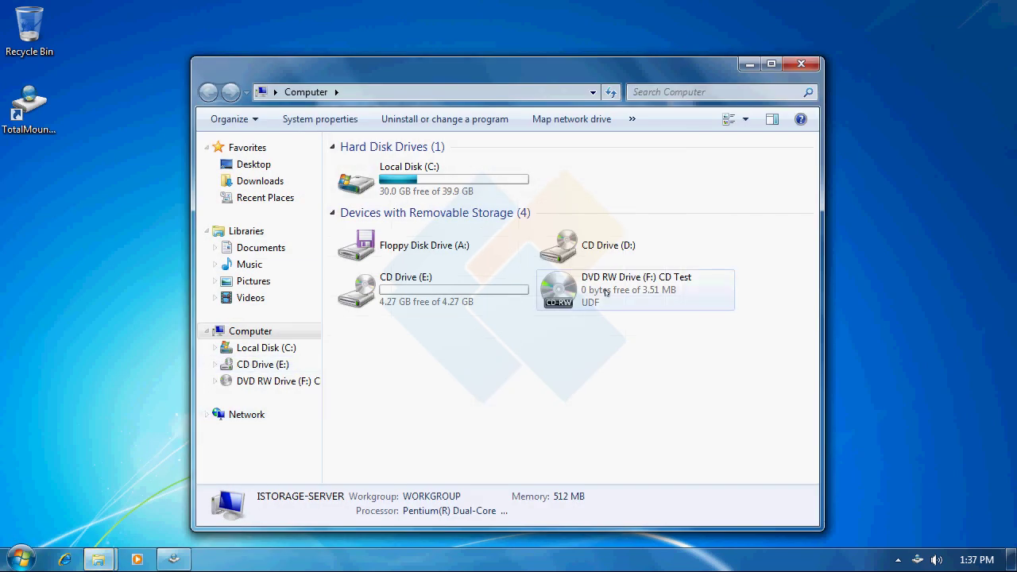
pyautogui.doubleClick(605, 293)
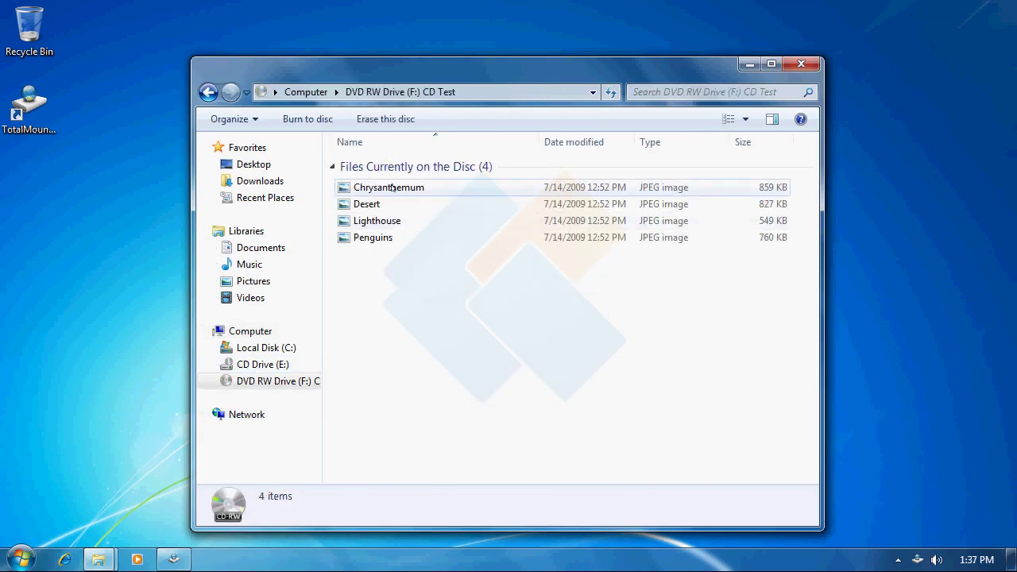
pyautogui.doubleClick(389, 188)
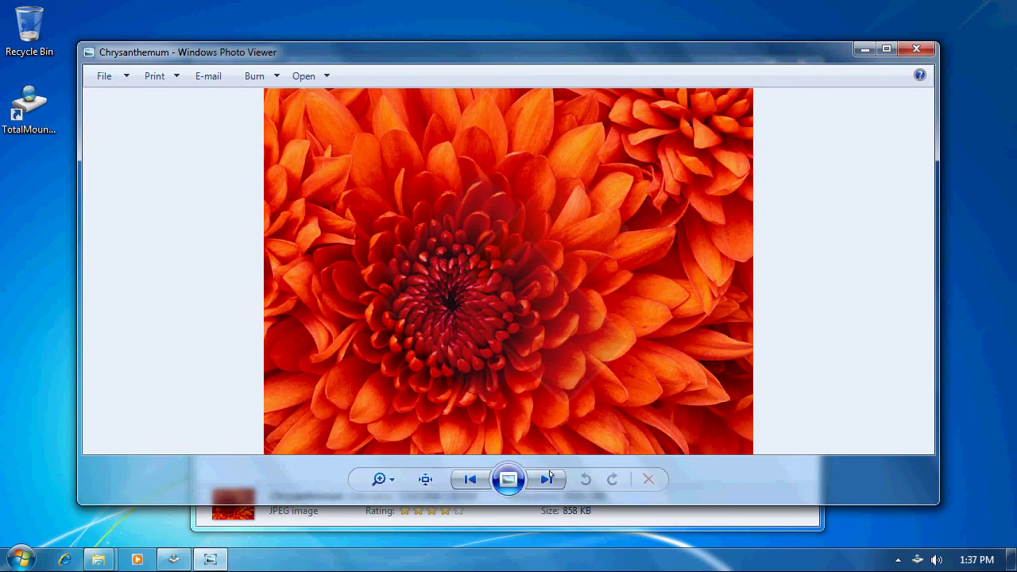
# Step through Desert, Lighthouse, Penguins and back to Chrysanthemum, then close the viewer
pyautogui.click(548, 477)
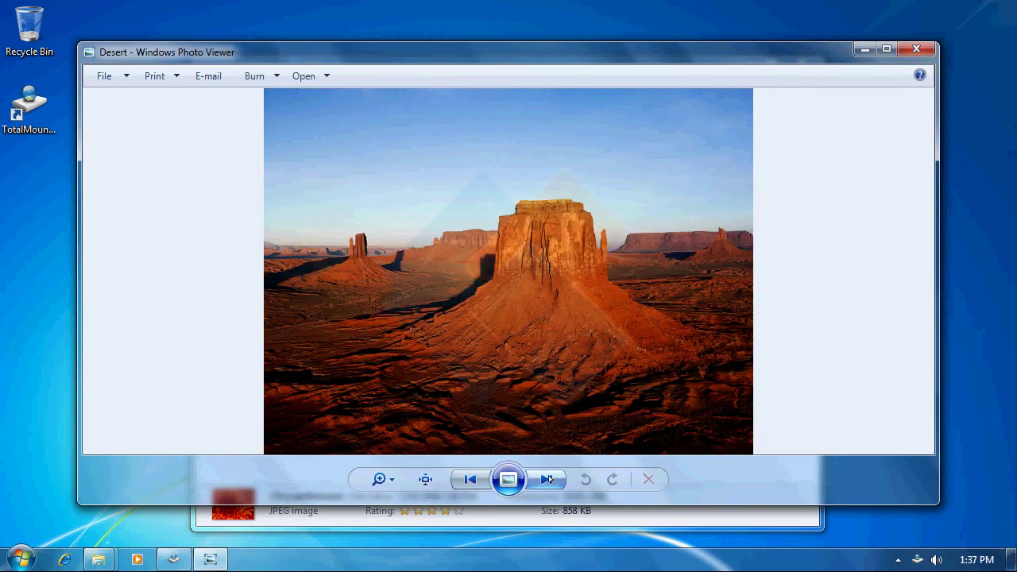
pyautogui.click(548, 479)
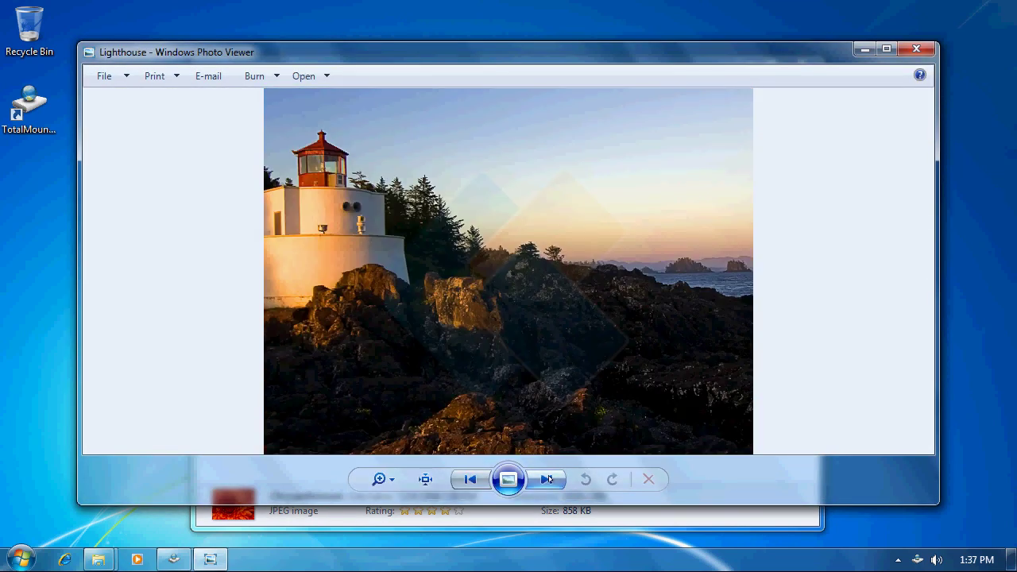
pyautogui.click(548, 478)
pyautogui.click(548, 478)
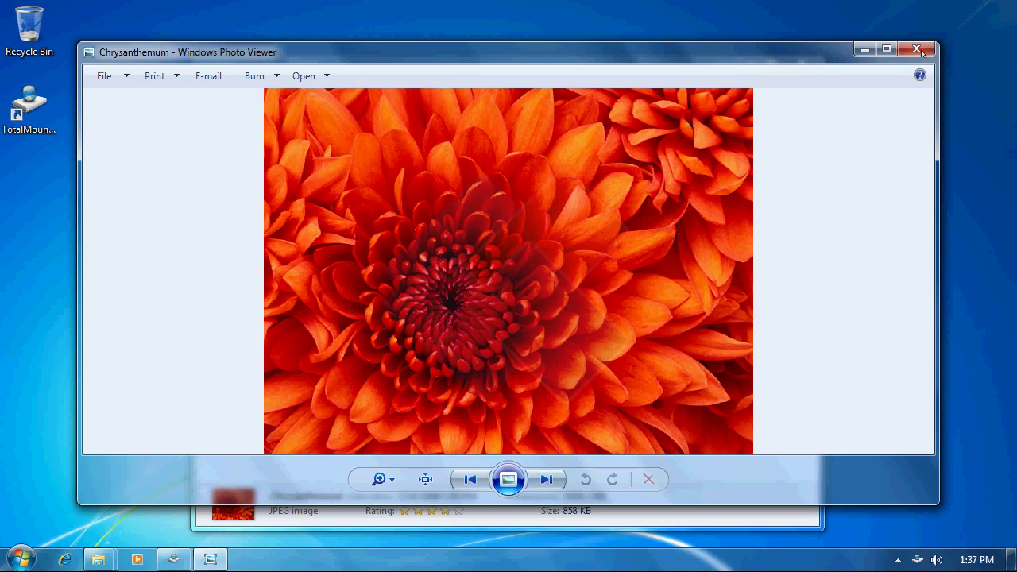
pyautogui.click(917, 50)
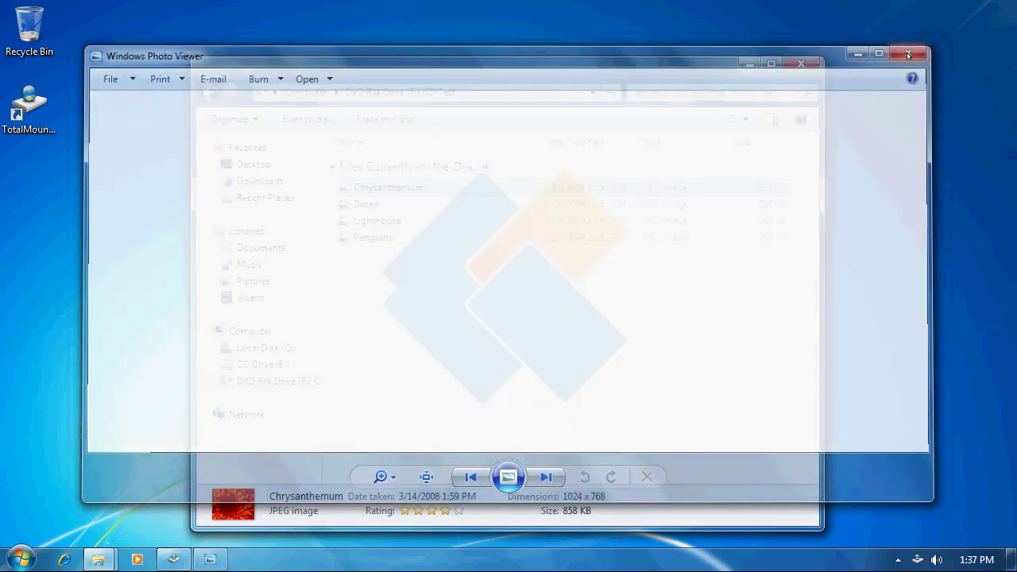
# Close the disc window and unmount the 650 MB DVDRW drive F:
pyautogui.click(808, 67)
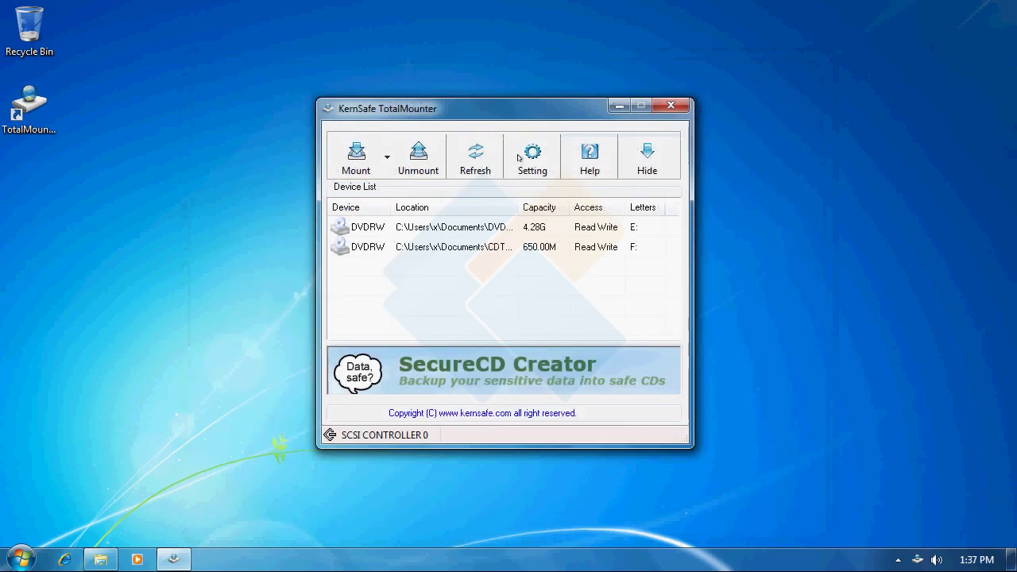
pyautogui.click(449, 248)
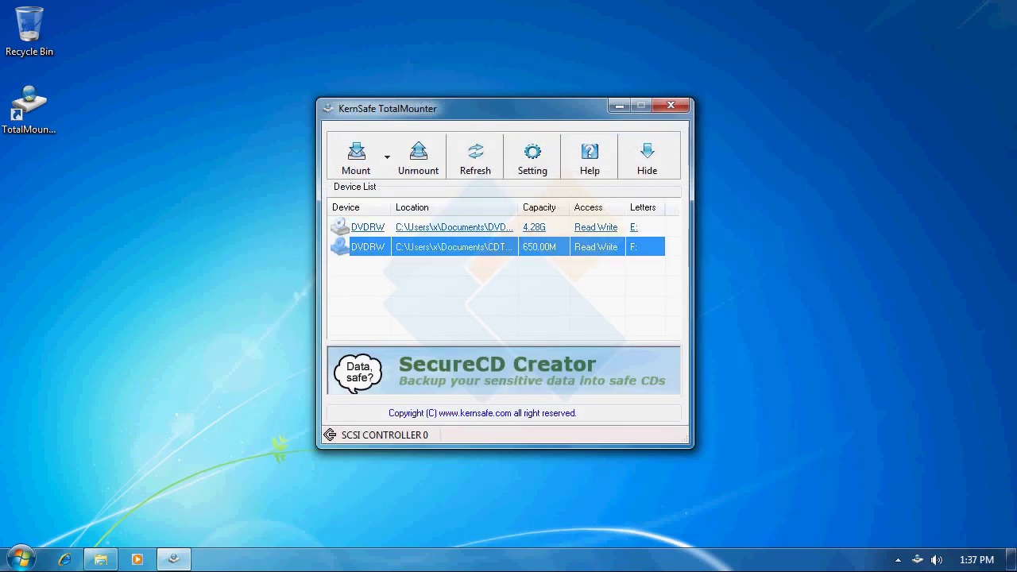
pyautogui.click(418, 151)
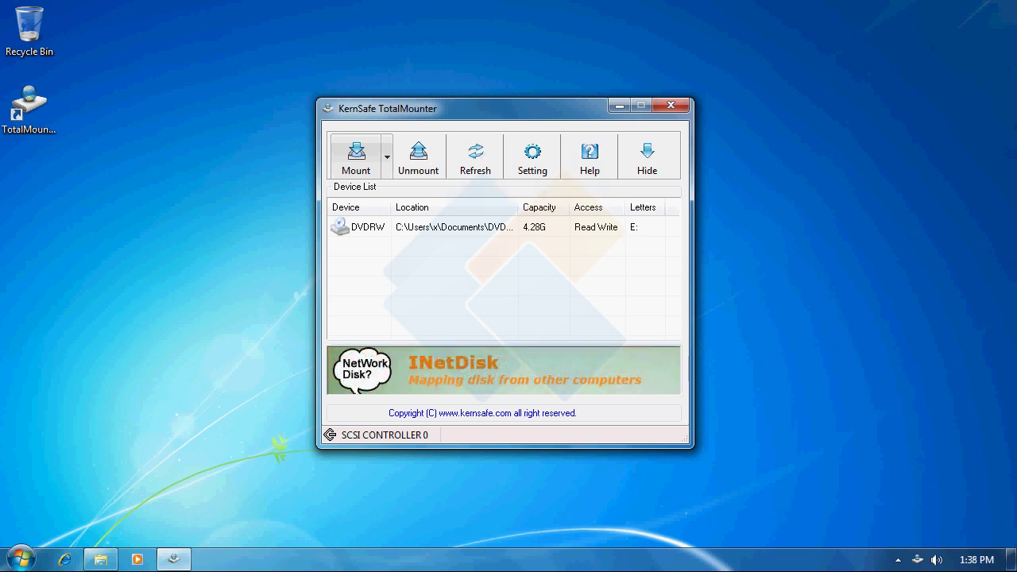
# Mount the CDTest image as a read-only virtual CD/DVD-ROM on F:
pyautogui.click(386, 167)
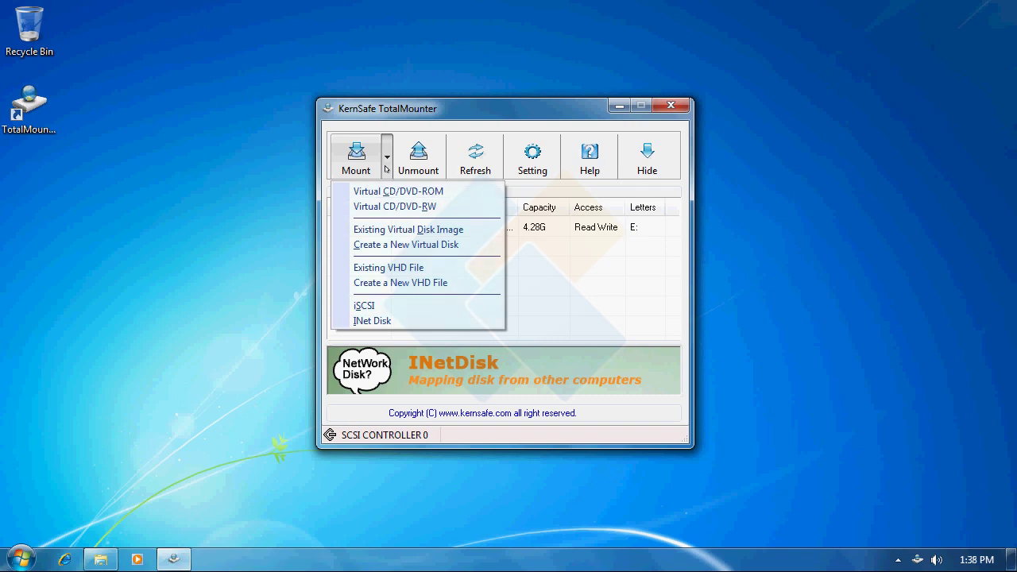
pyautogui.click(466, 194)
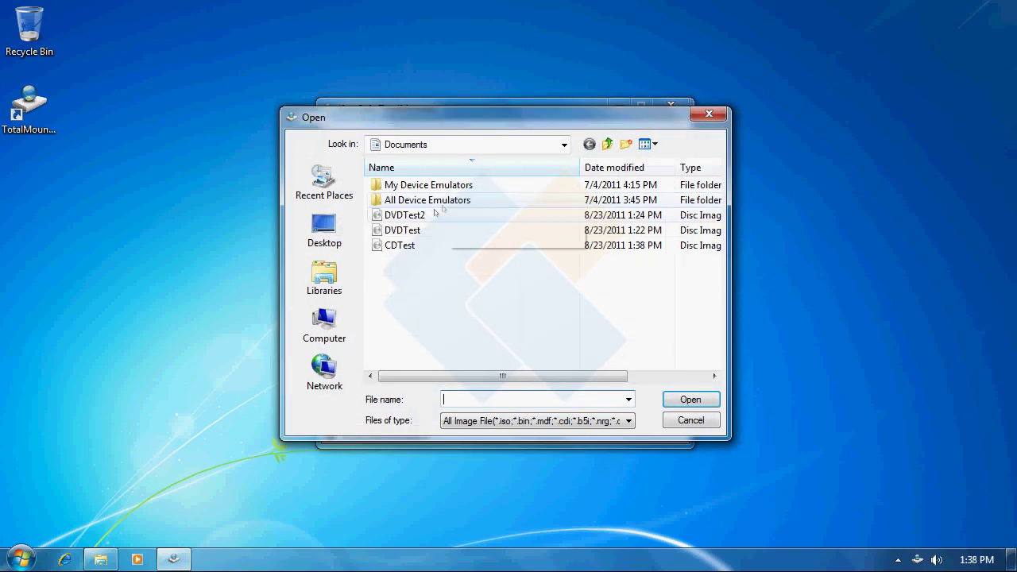
pyautogui.click(400, 245)
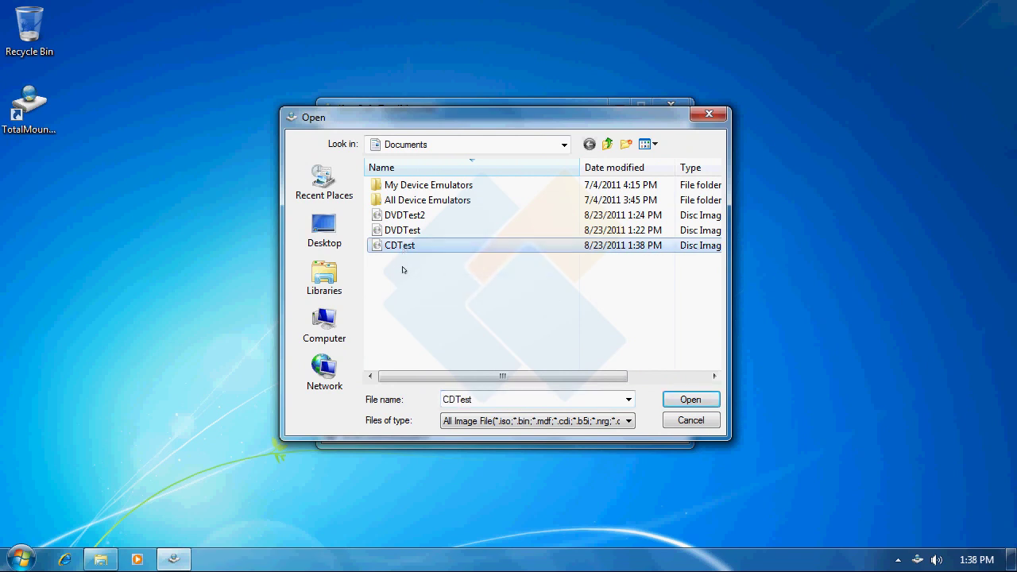
pyautogui.click(692, 399)
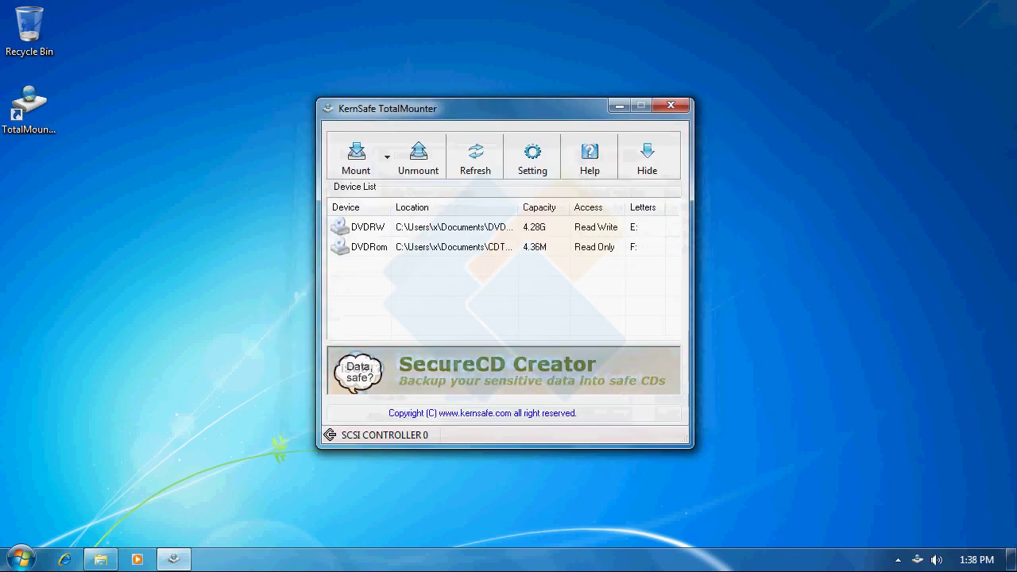
pyautogui.click(22, 559)
# Open the mounted CD Test drive F: and view the Lighthouse picture
pyautogui.click(253, 358)
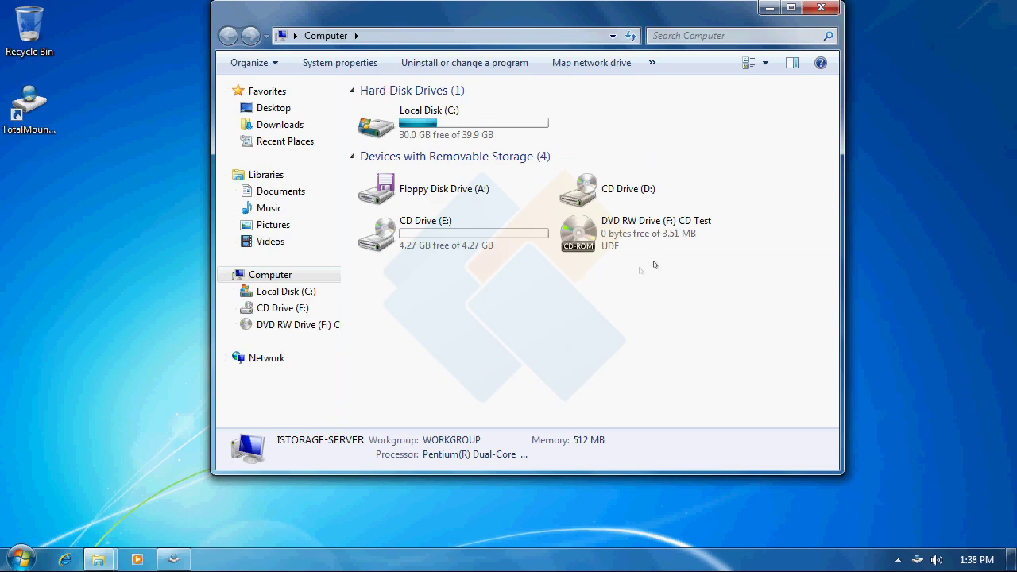
pyautogui.doubleClick(659, 235)
pyautogui.doubleClick(421, 166)
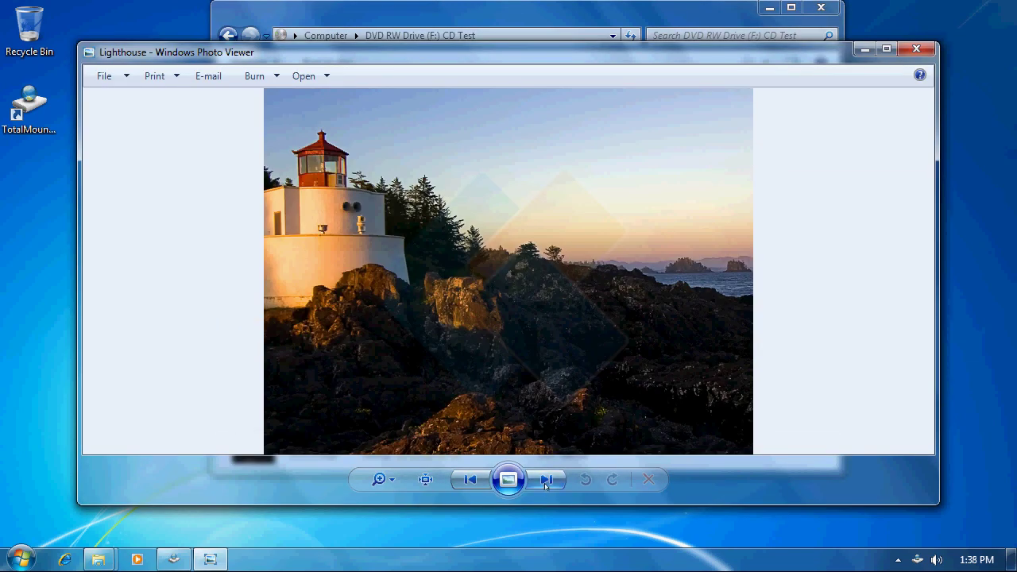
# Flip through Penguins, Chrysanthemum and Desert, then close Photo Viewer and the drive window
pyautogui.click(546, 481)
pyautogui.click(546, 482)
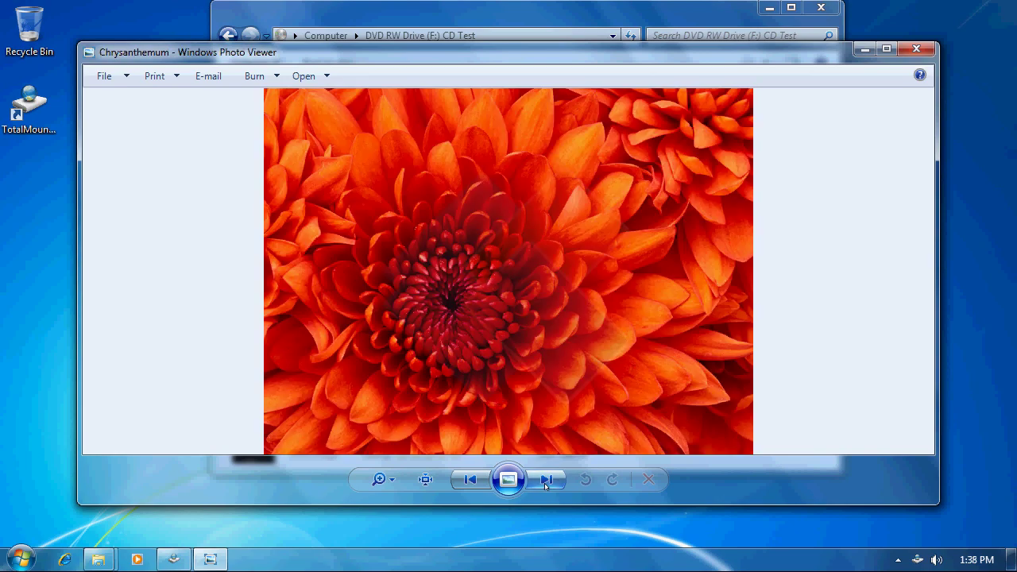
pyautogui.click(546, 481)
pyautogui.click(916, 49)
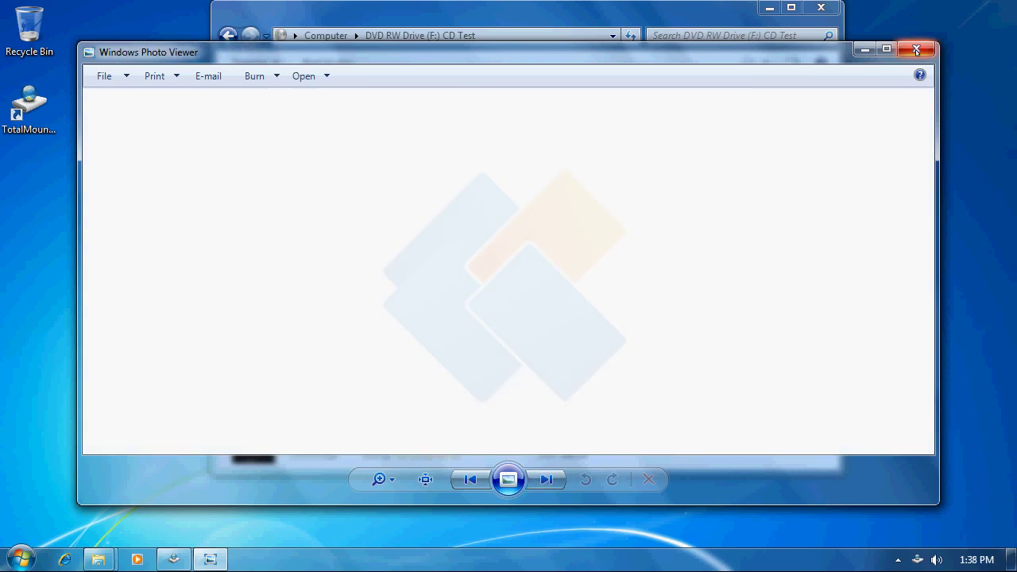
pyautogui.click(821, 8)
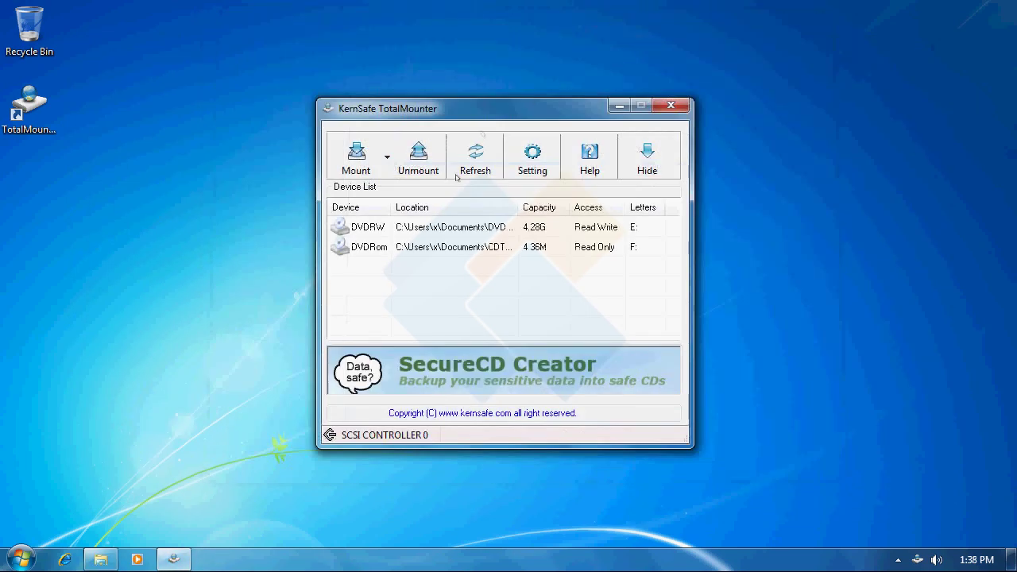
# Unmount the CDTest CD-ROM from drive F:
pyautogui.click(433, 246)
pyautogui.click(418, 157)
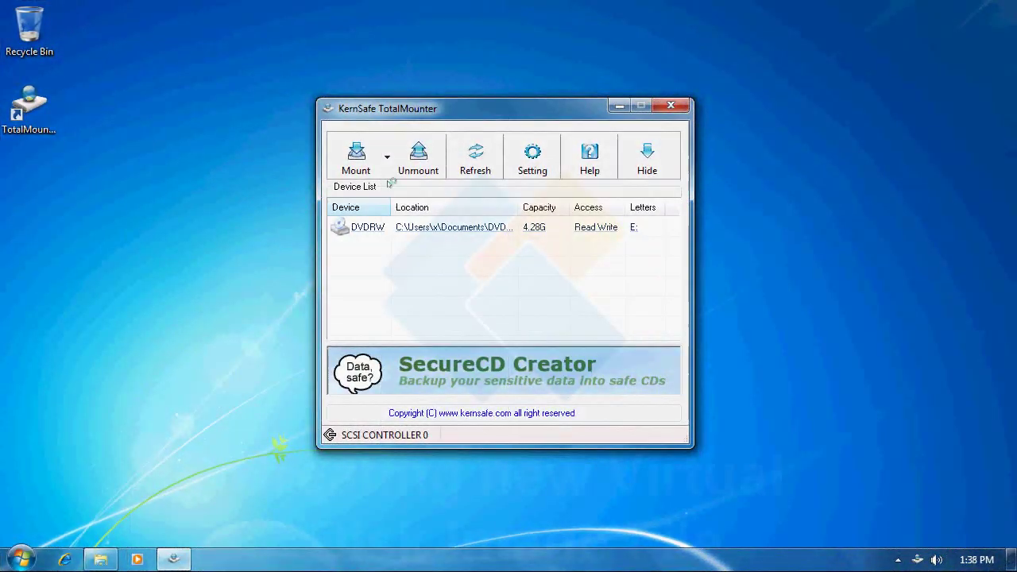
pyautogui.click(387, 147)
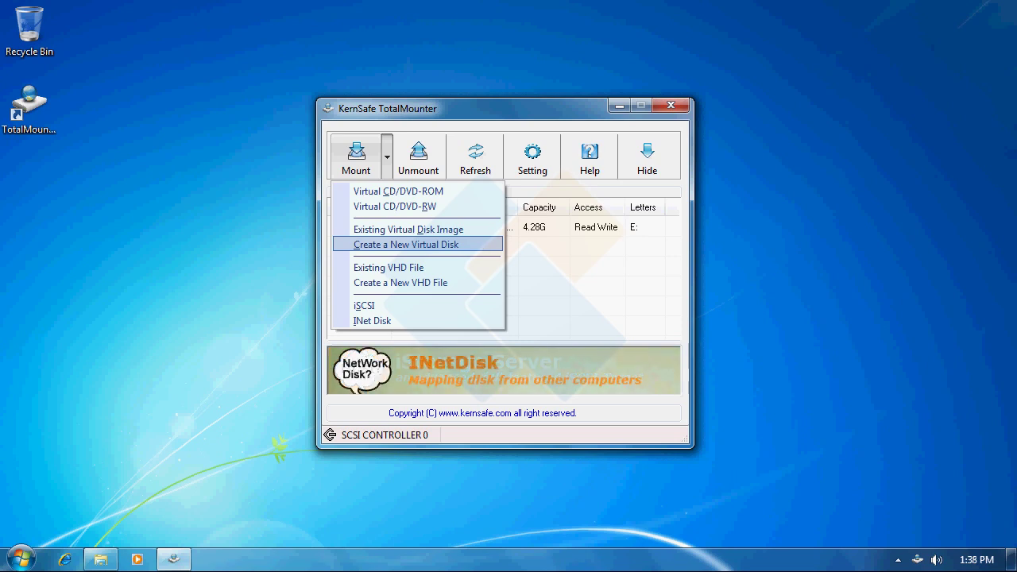
pyautogui.click(478, 243)
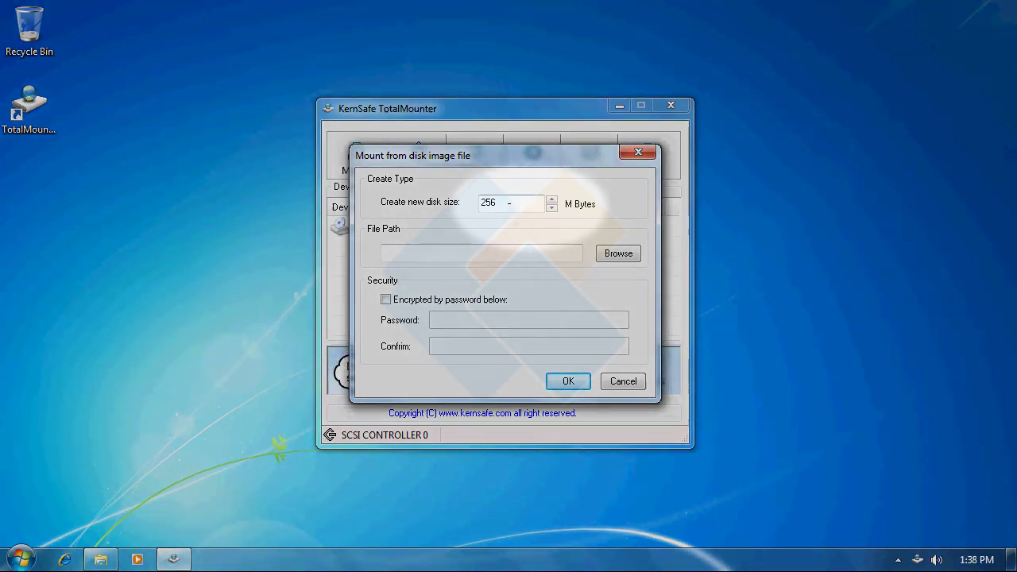
# Set the new virtual disk's size to 512 MB and its file to DiskFile.img in Documents
pyautogui.doubleClick(508, 202)
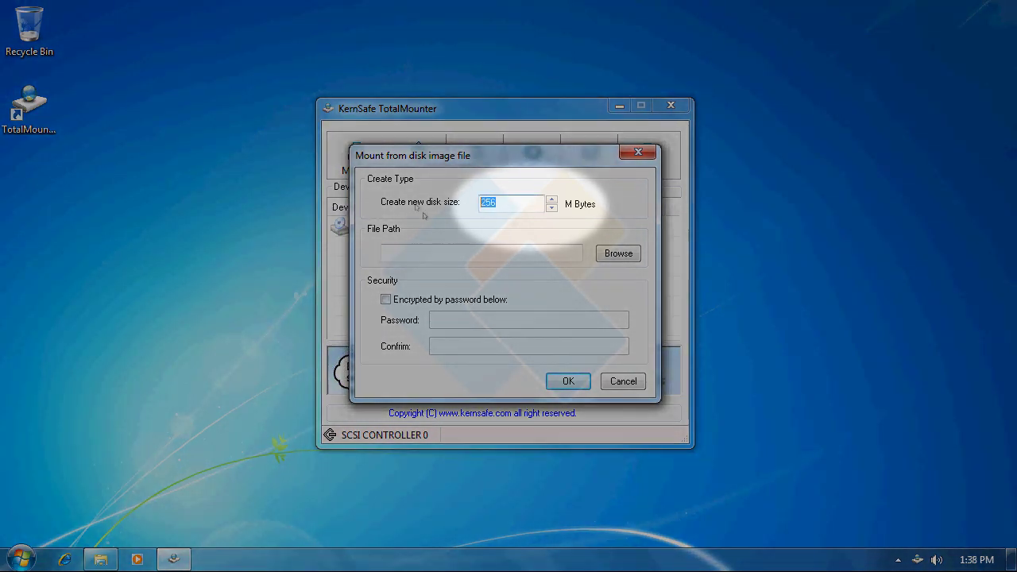
pyautogui.write('515')
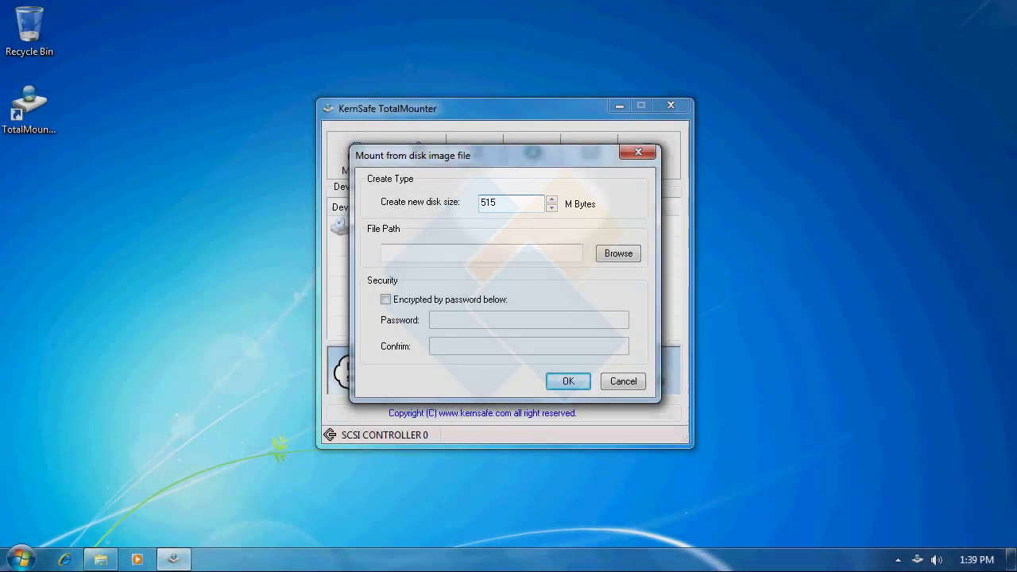
pyautogui.press('BackSpace')
pyautogui.write('2')
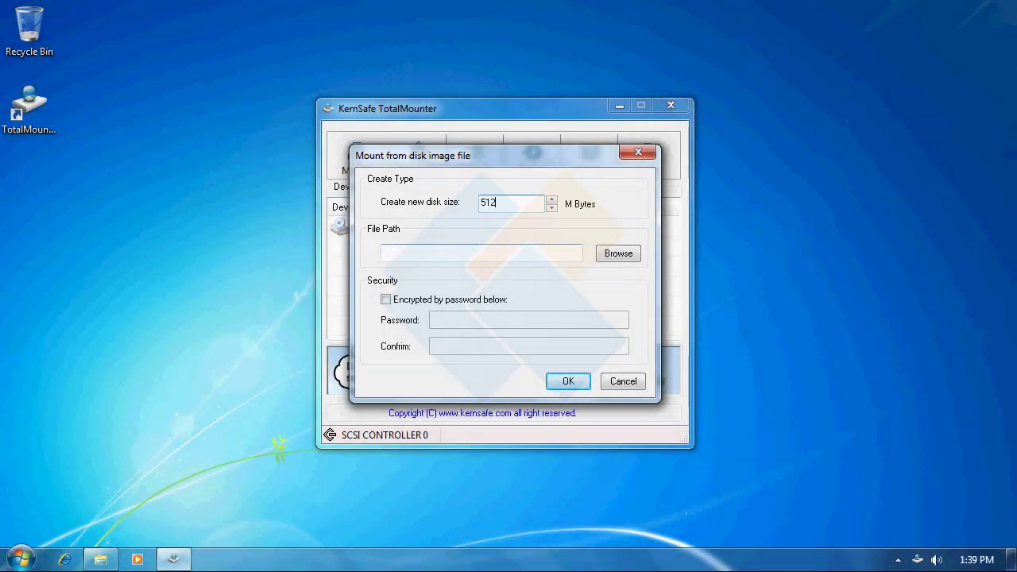
pyautogui.click(618, 252)
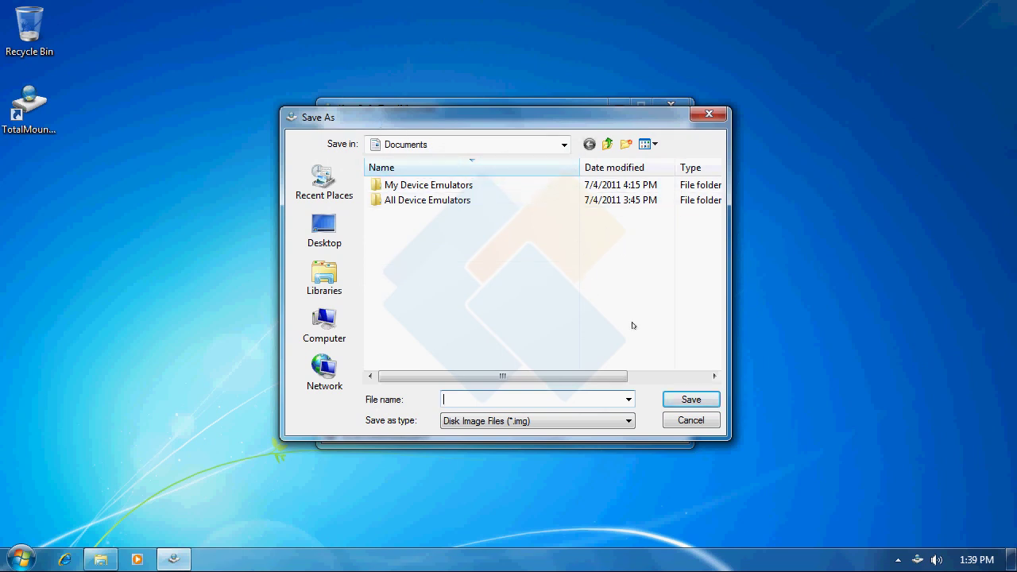
pyautogui.write('DiskFile')
pyautogui.click(688, 397)
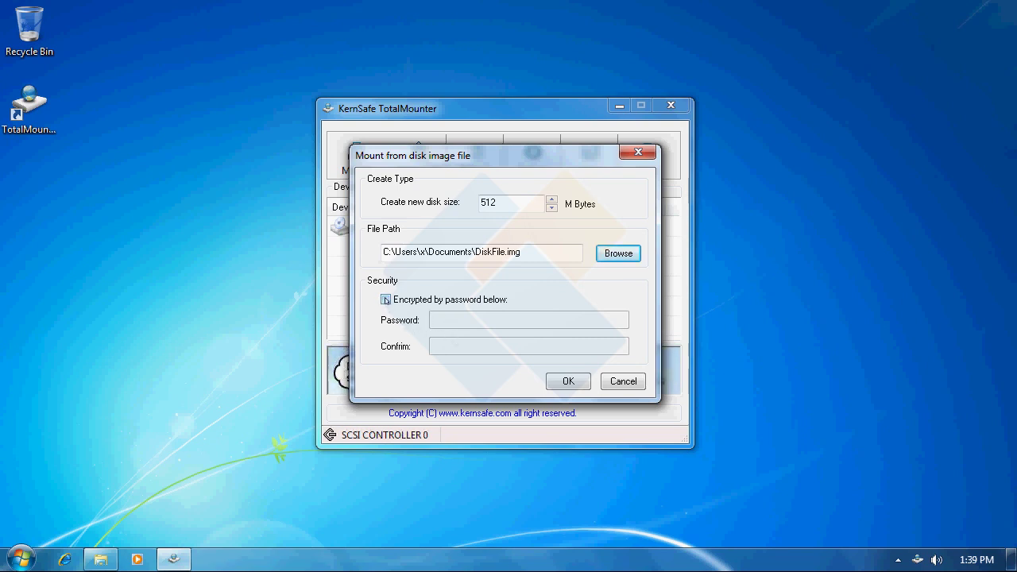
# Leave password encryption off and mount the new 512 MB read-write disk
pyautogui.click(385, 299)
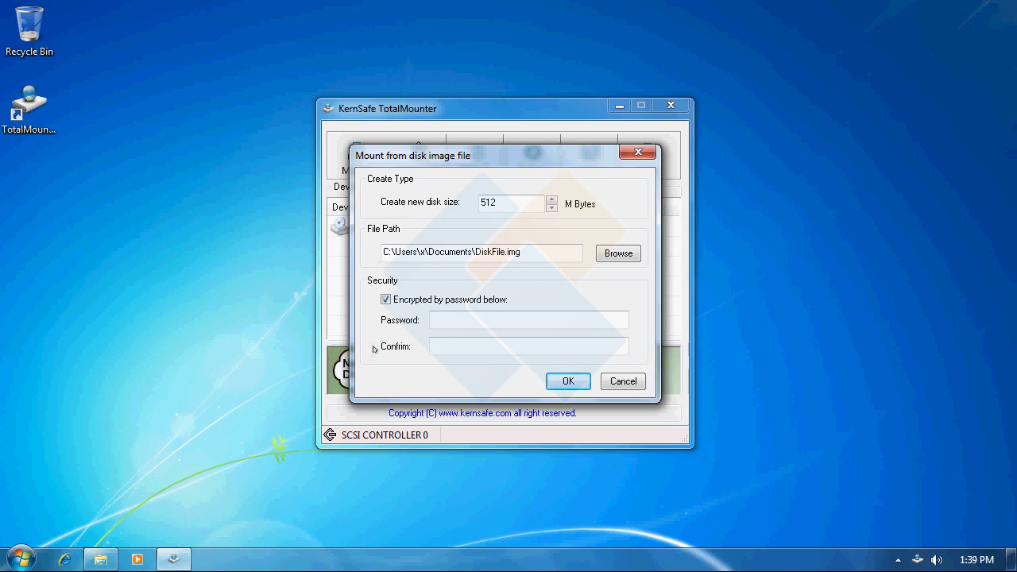
pyautogui.click(385, 301)
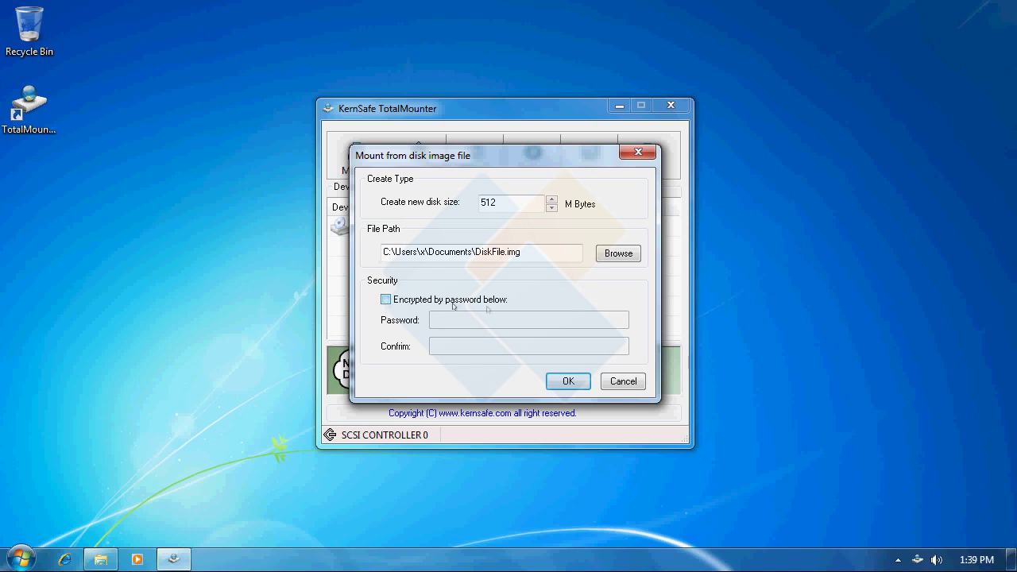
pyautogui.click(568, 382)
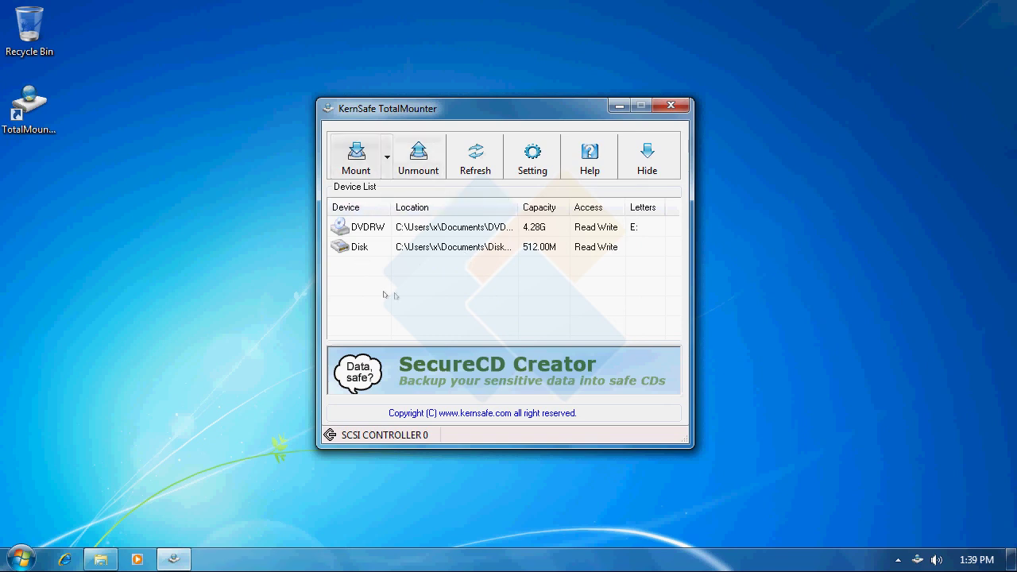
pyautogui.click(19, 554)
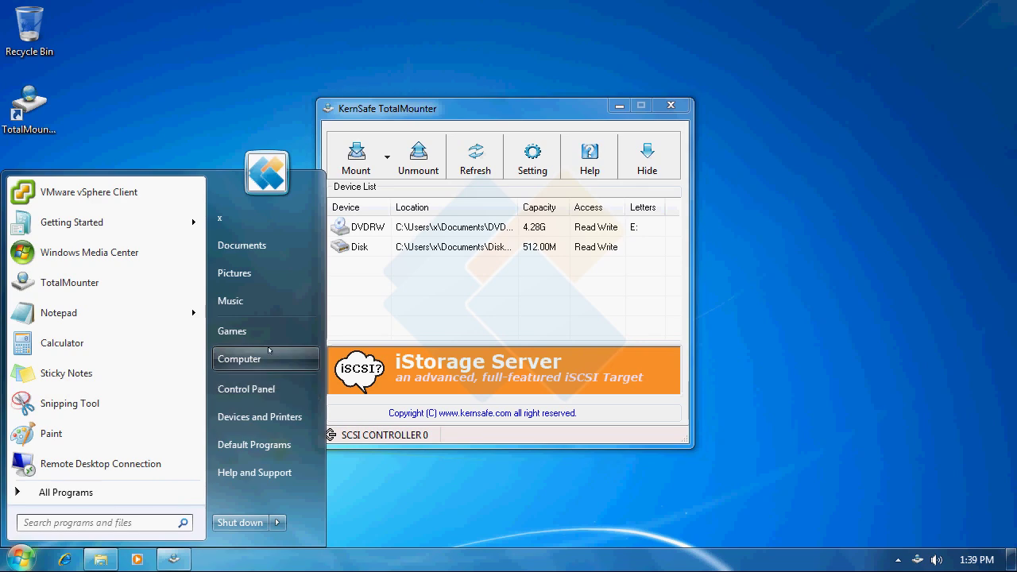
# Open the Computer window, then launch Computer Management via Computer ▸ Manage
pyautogui.click(267, 352)
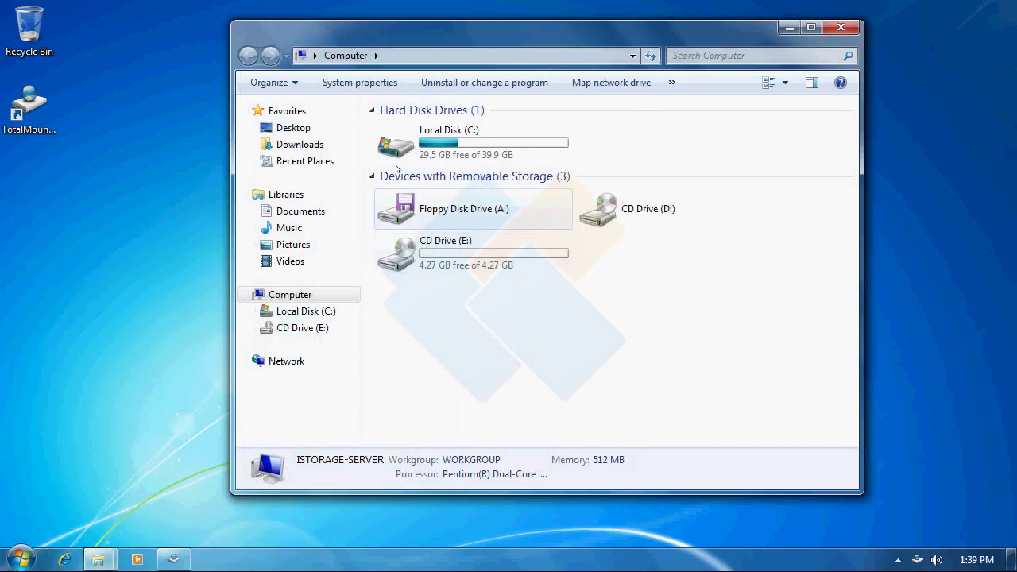
pyautogui.moveTo(573, 240); pyautogui.dragTo(767, 318)
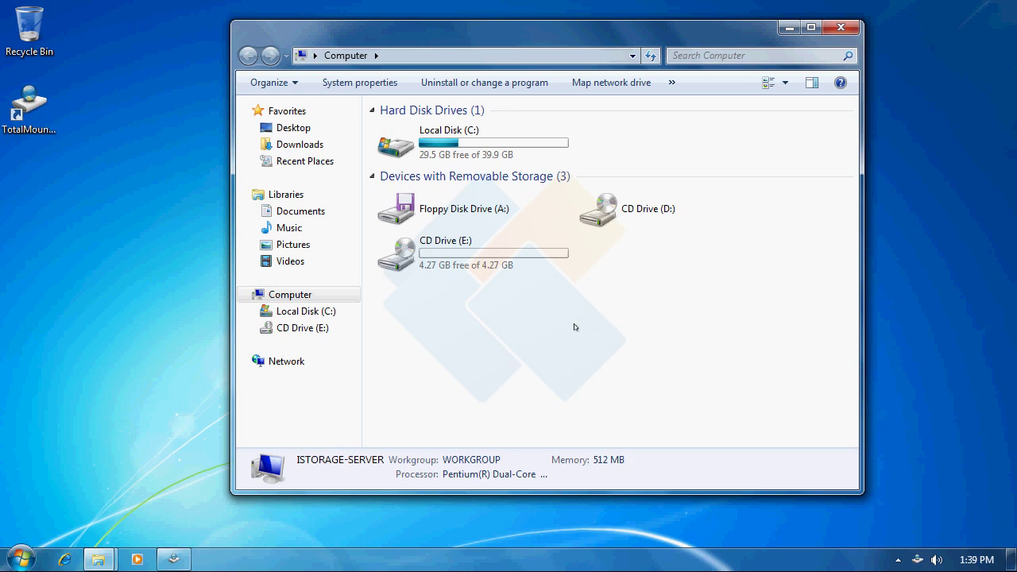
pyautogui.click(30, 543)
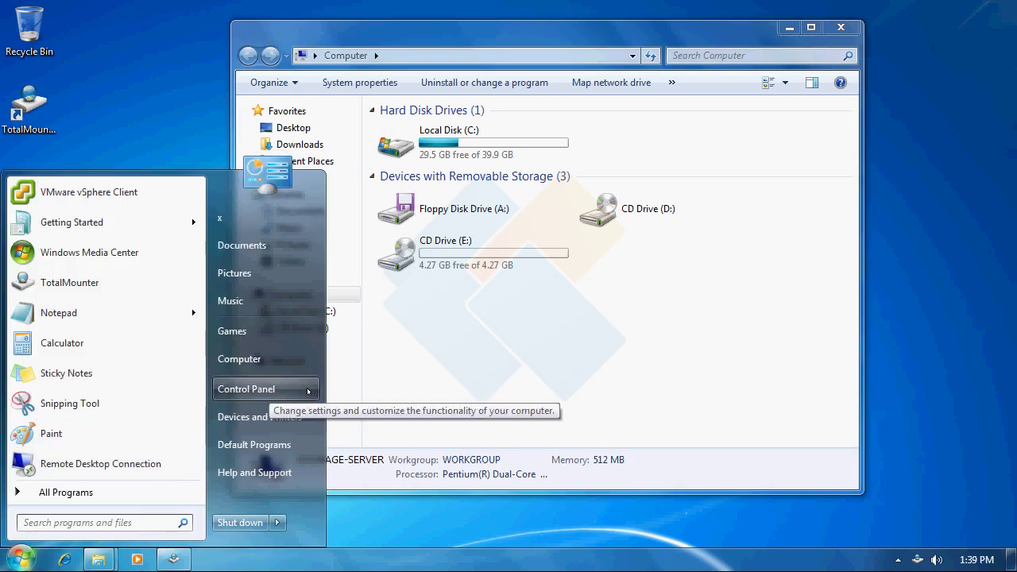
pyautogui.rightClick(279, 361)
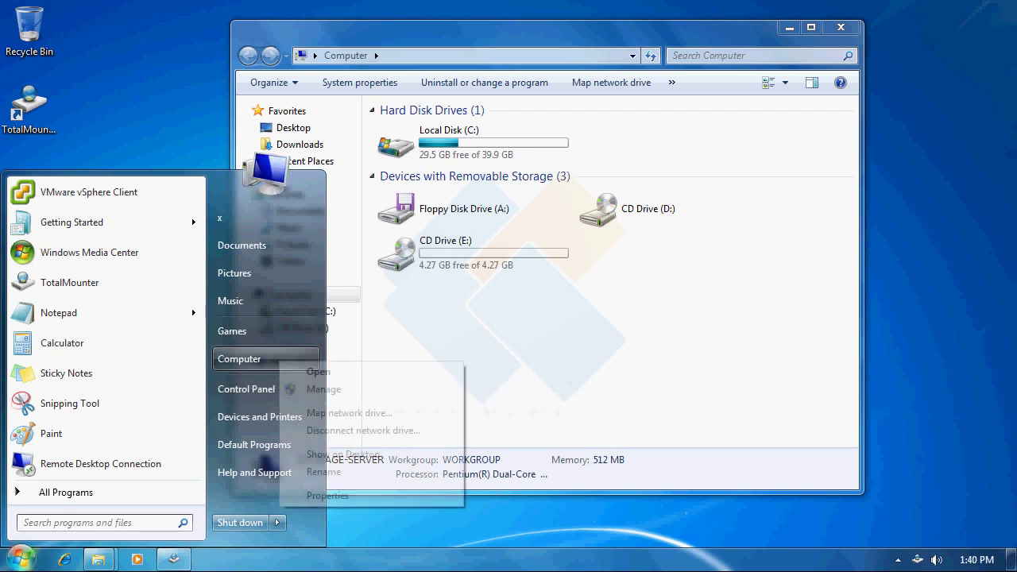
pyautogui.click(373, 393)
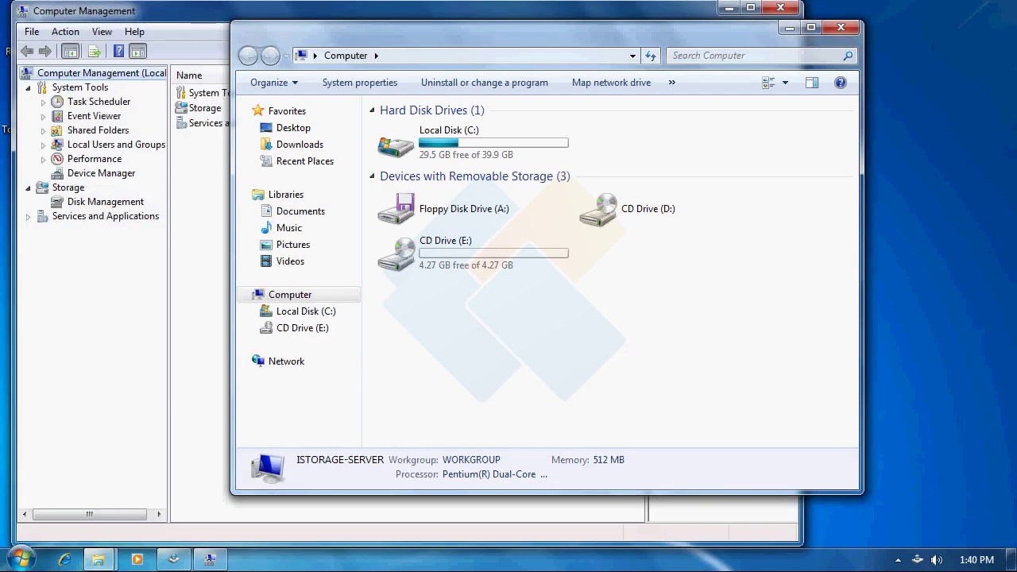
pyautogui.click(183, 28)
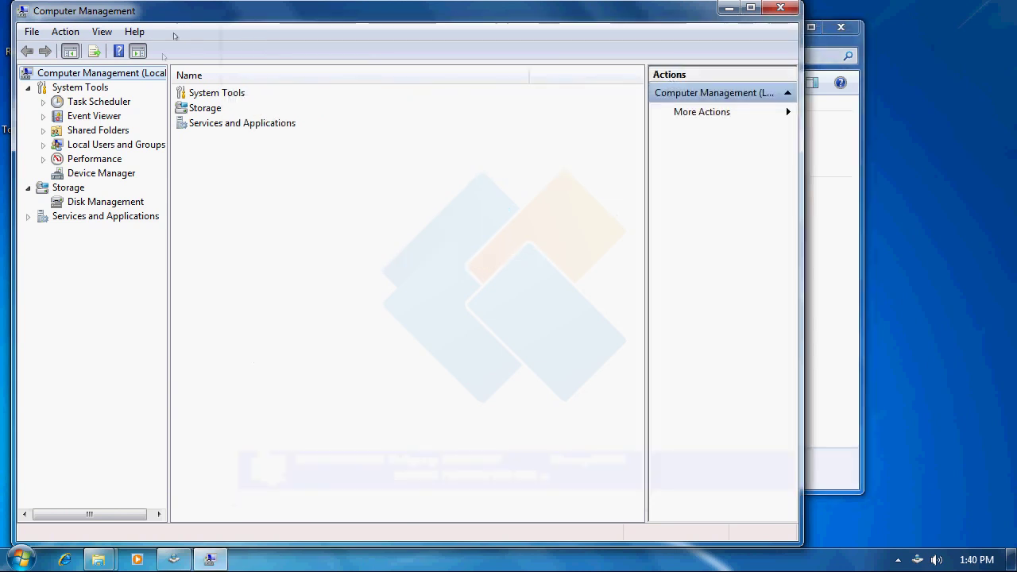
# Initialize Disk 1 as MBR and create a default 509 MB NTFS simple volume at F:
pyautogui.click(123, 204)
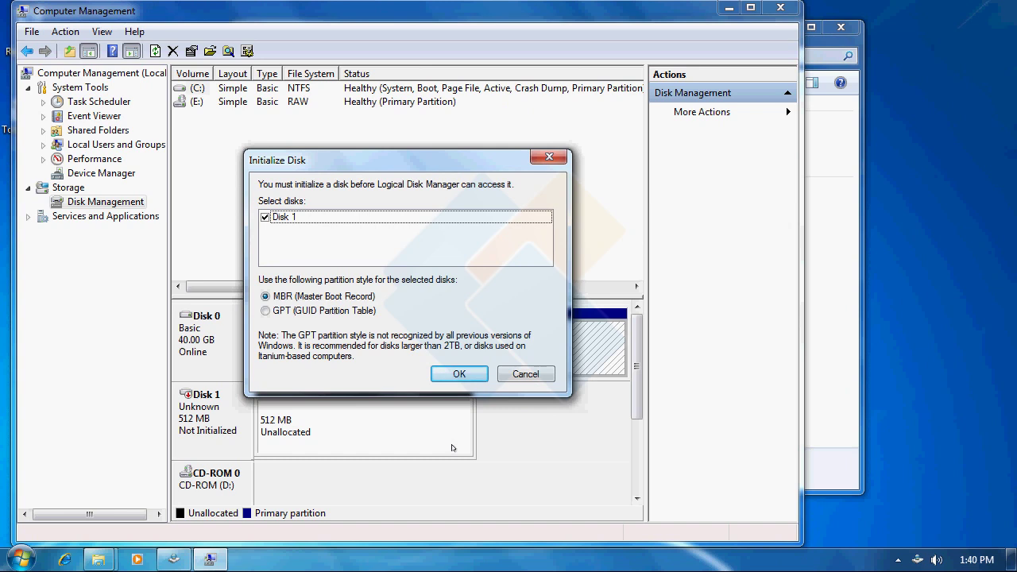
pyautogui.click(459, 374)
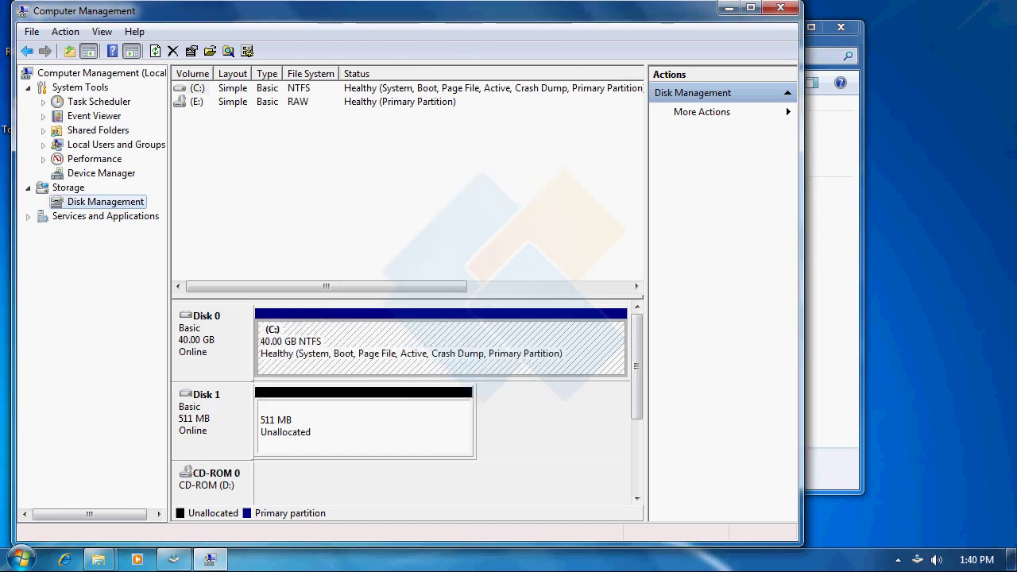
pyautogui.rightClick(335, 430)
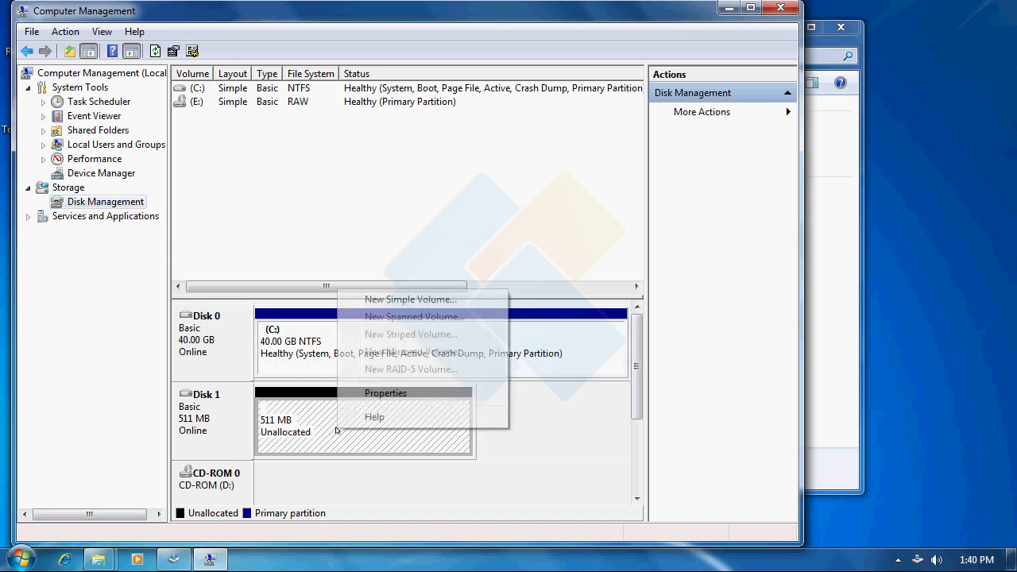
pyautogui.click(481, 300)
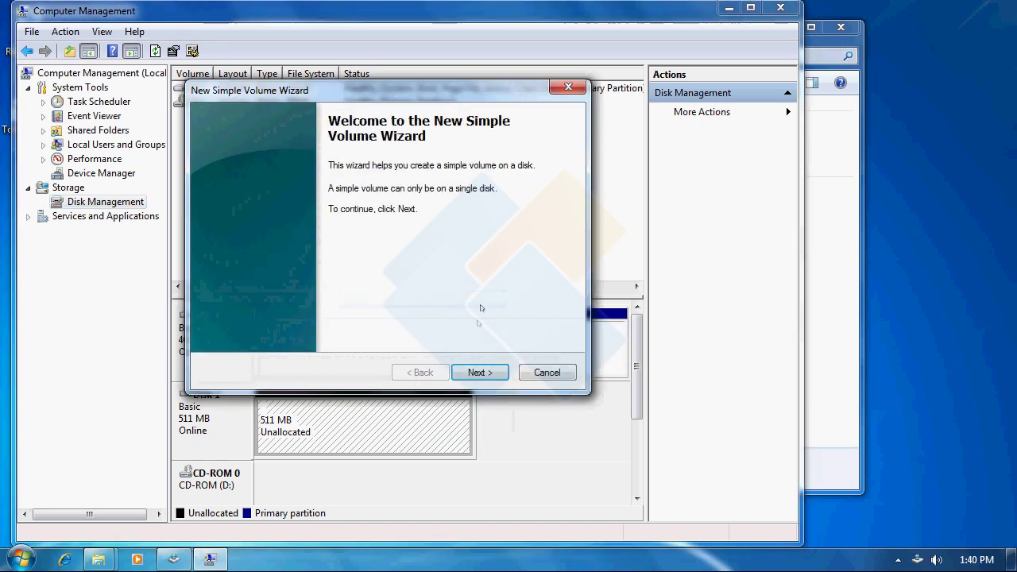
pyautogui.click(479, 373)
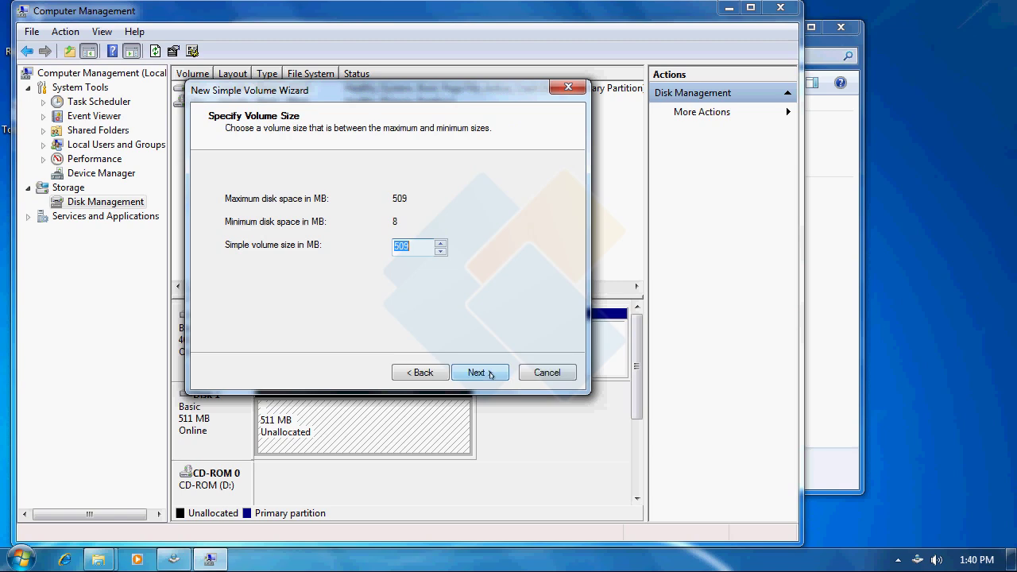
pyautogui.click(479, 373)
pyautogui.click(479, 373)
pyautogui.click(479, 373)
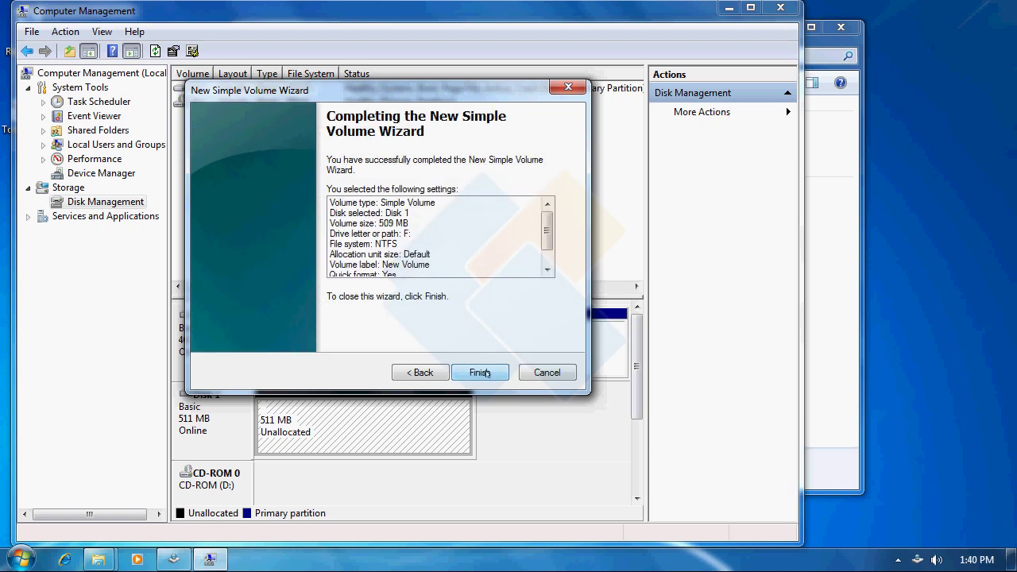
pyautogui.click(479, 372)
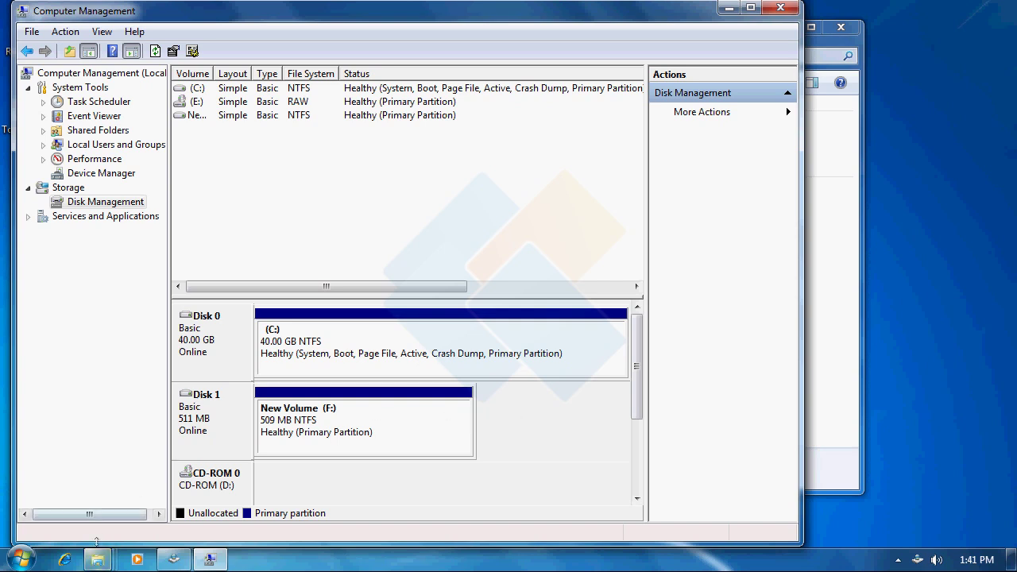
# Open New Volume (F:) from the AutoPlay prompt
pyautogui.moveTo(97, 559)
pyautogui.click(439, 483)
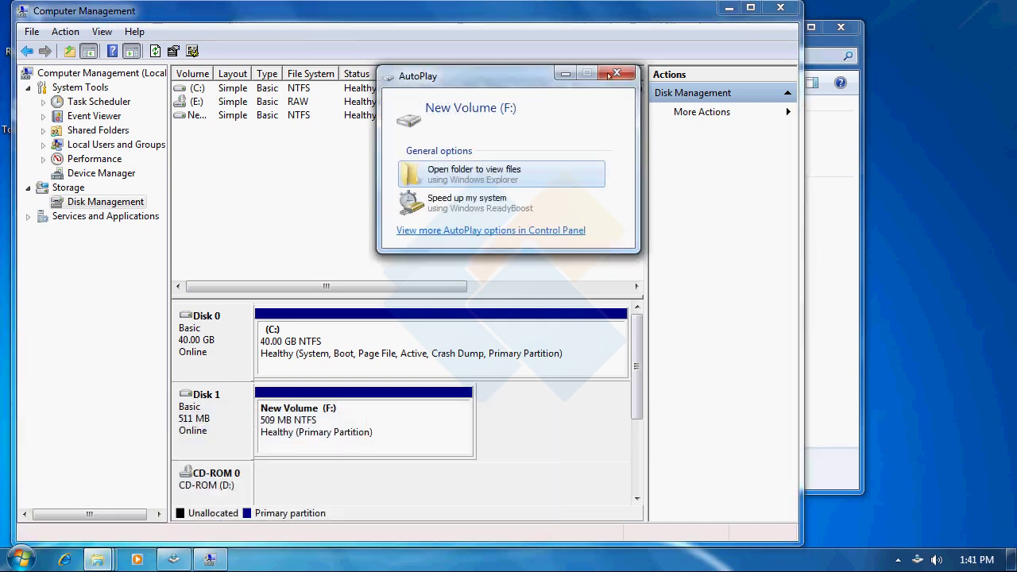
pyautogui.moveTo(460, 76); pyautogui.dragTo(564, 121)
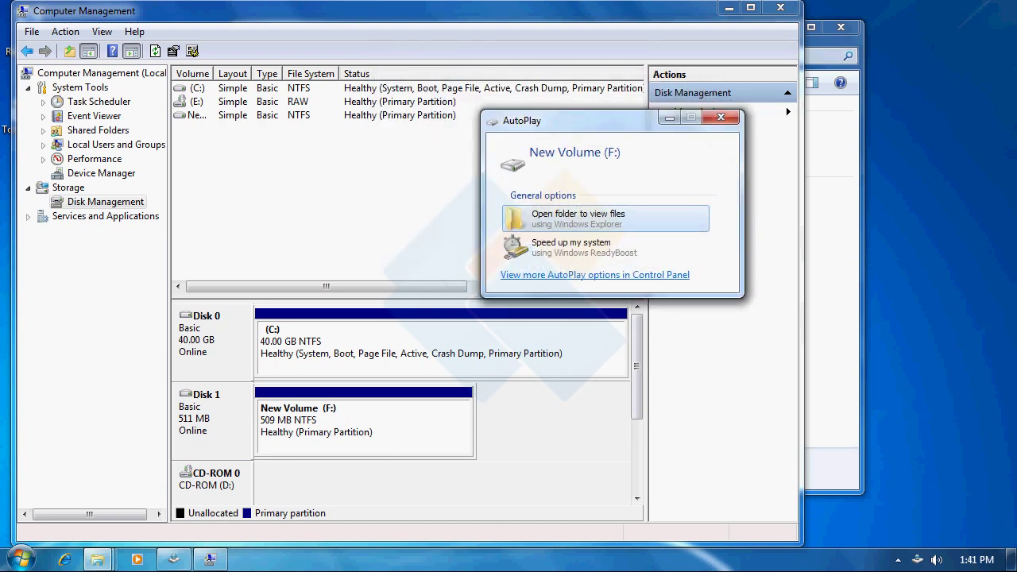
pyautogui.click(590, 213)
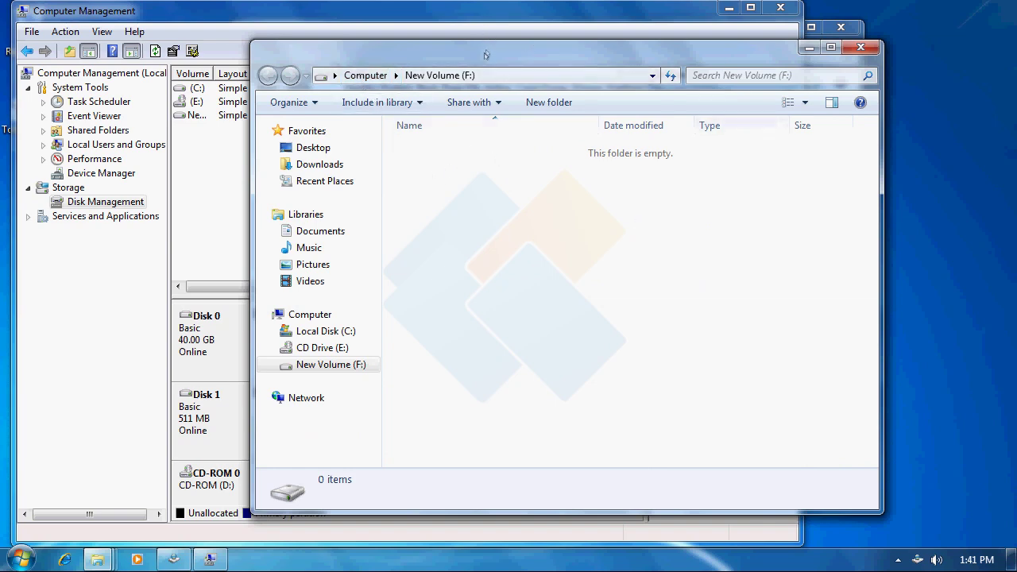
# Copy all eight pictures from Pictures > Sample Pictures into New Volume (F:)
pyautogui.click(21, 560)
pyautogui.click(234, 273)
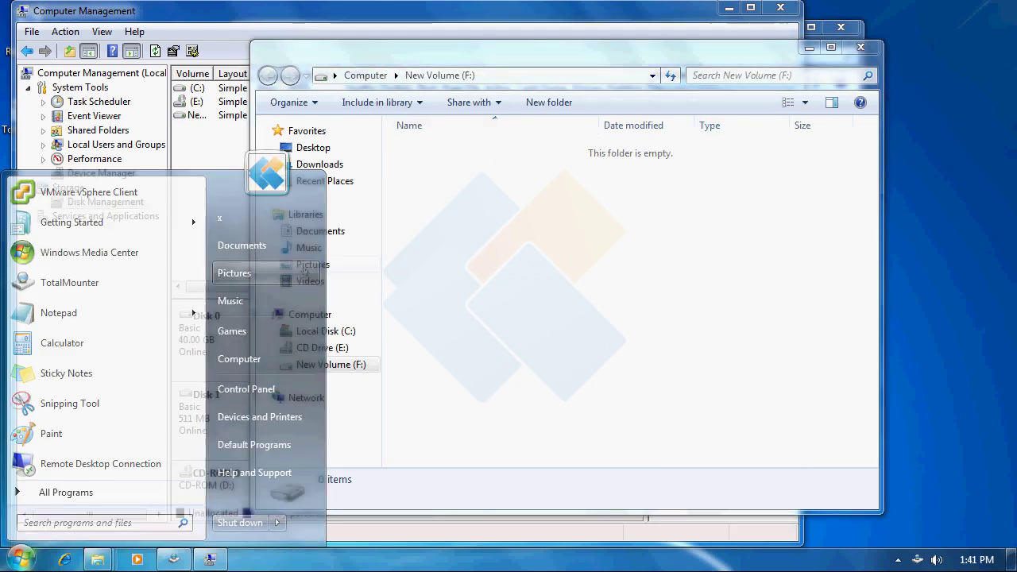
pyautogui.moveTo(545, 75); pyautogui.dragTo(876, 81)
pyautogui.doubleClick(776, 239)
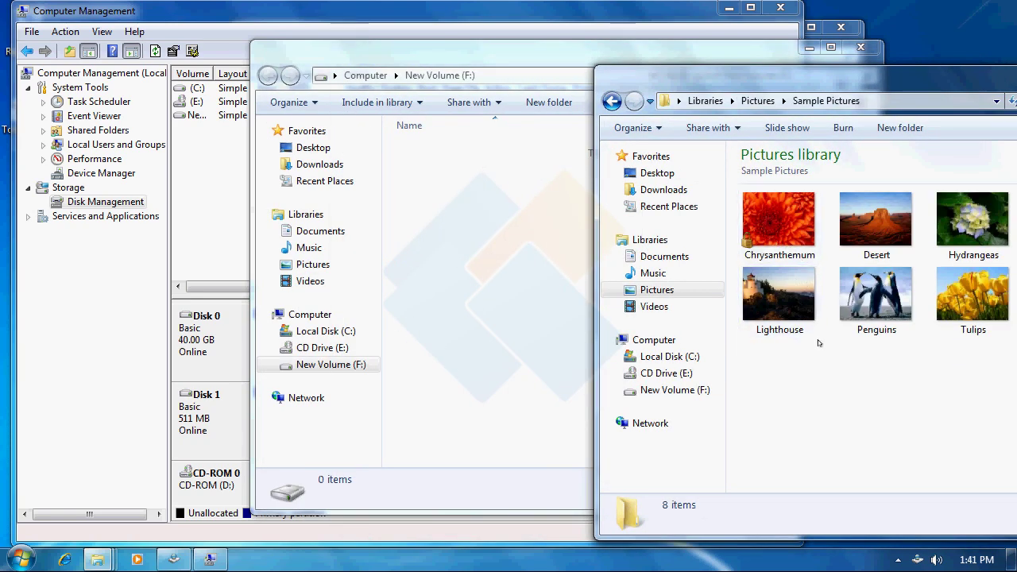
pyautogui.hotkey('ctrl', 'a')
pyautogui.moveTo(776, 239); pyautogui.dragTo(478, 225)
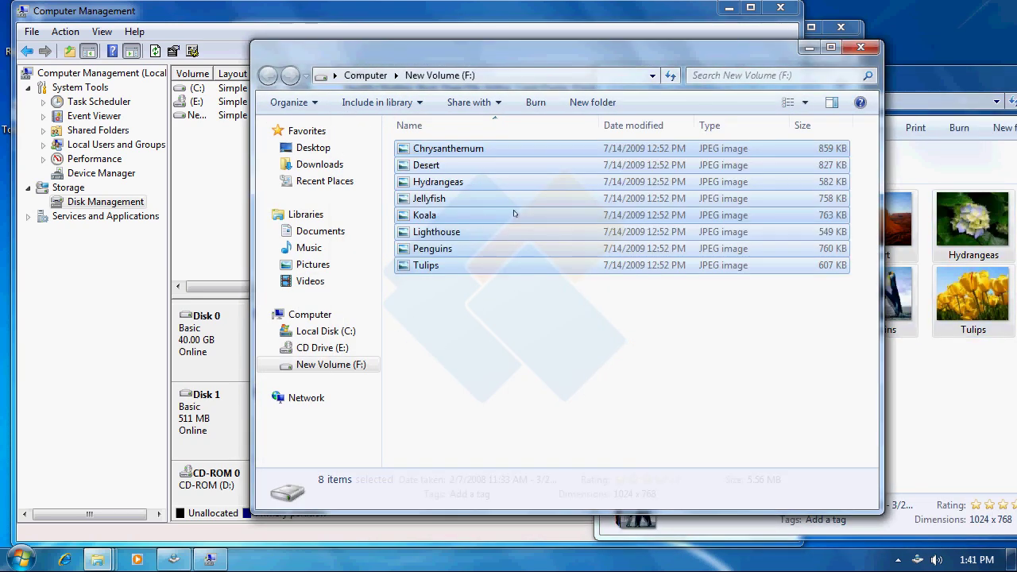
pyautogui.moveTo(985, 80); pyautogui.dragTo(619, 104)
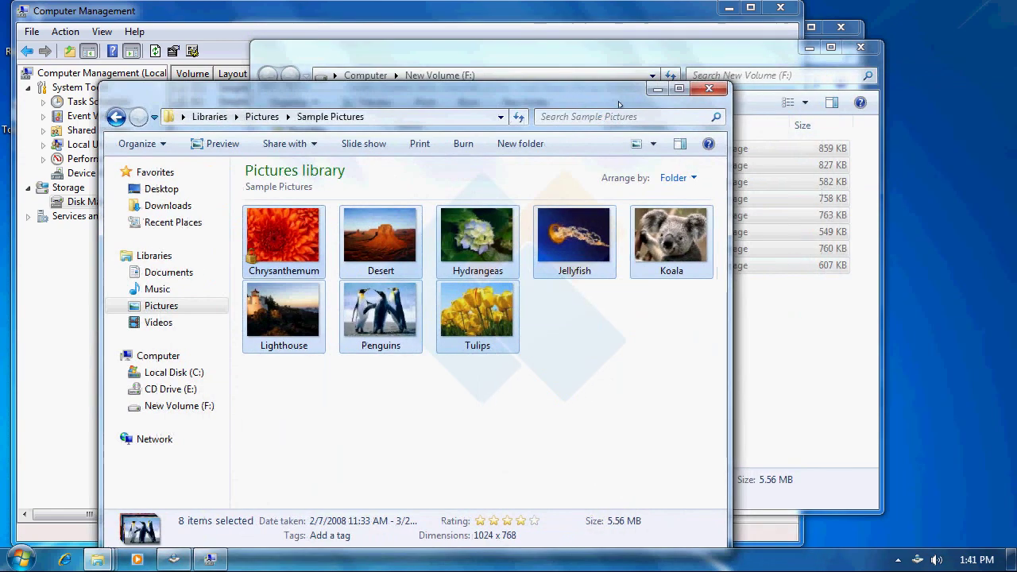
pyautogui.click(709, 89)
# Show the pictures on F: as Large Icons thumbnails
pyautogui.click(804, 101)
pyautogui.click(852, 46)
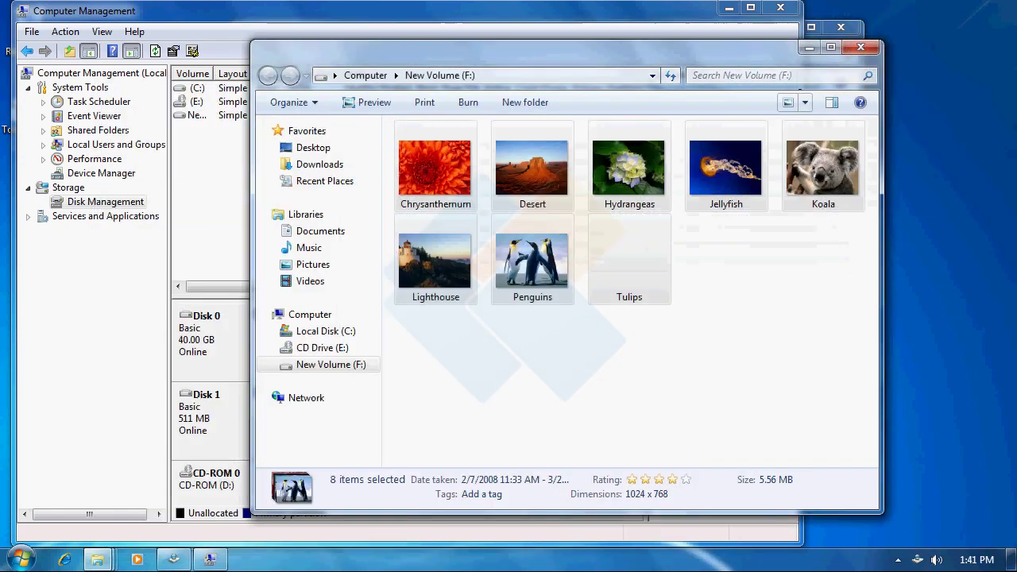
pyautogui.click(749, 345)
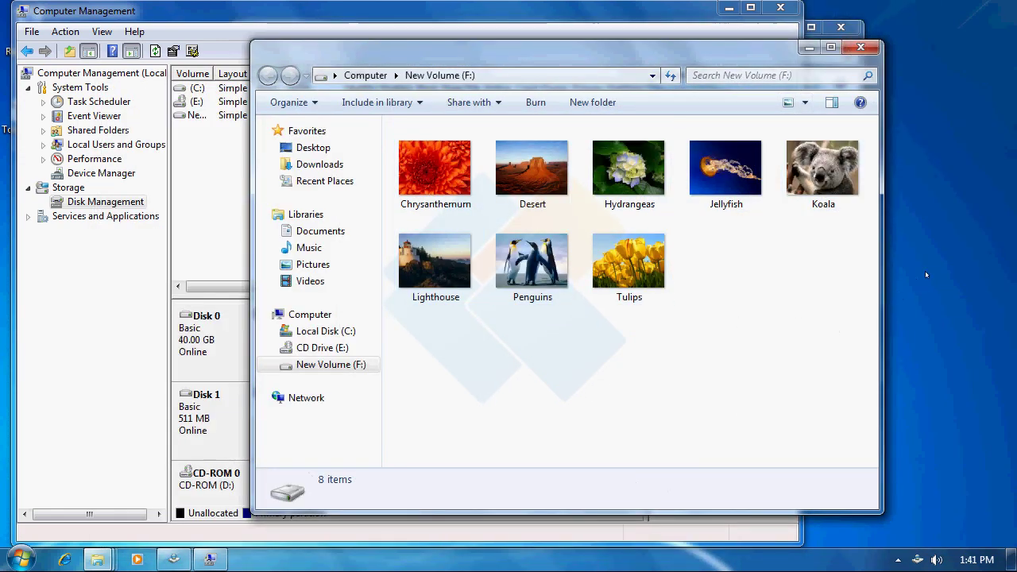
# Close the New Volume (F:), Computer Management and Computer windows
pyautogui.click(860, 47)
pyautogui.click(780, 8)
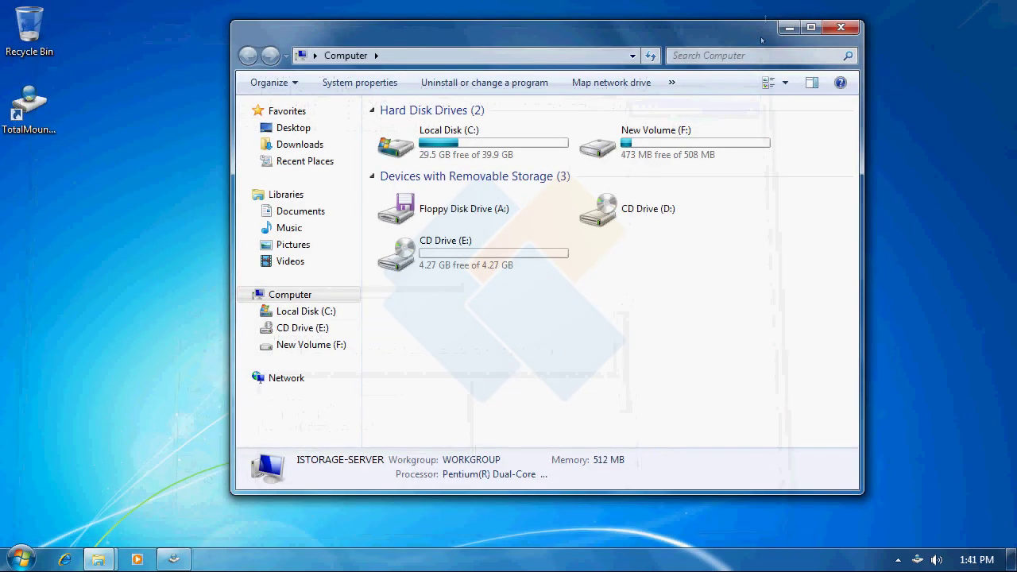
pyautogui.click(841, 27)
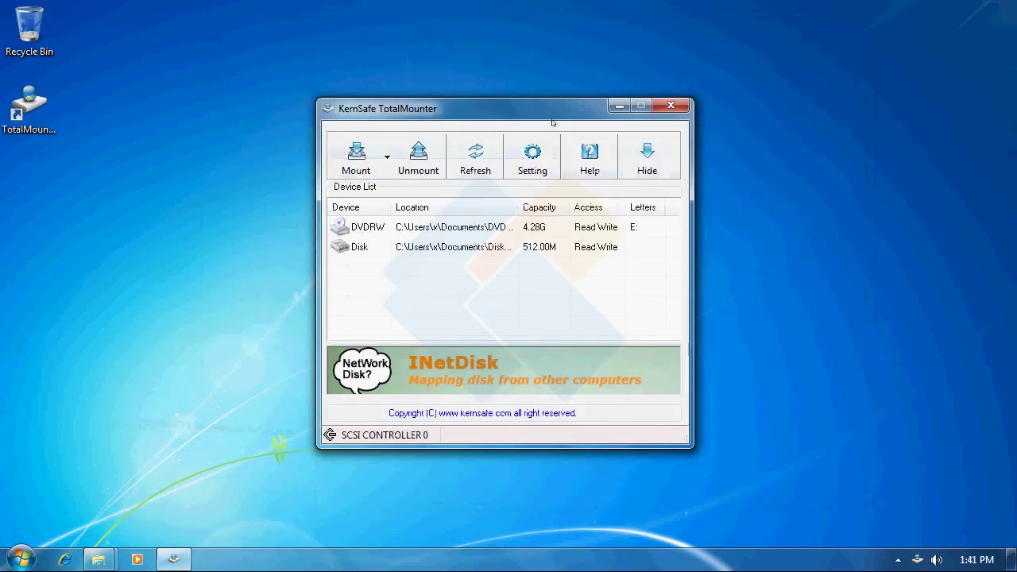
# Unmount the currently mounted Disk image
pyautogui.click(475, 247)
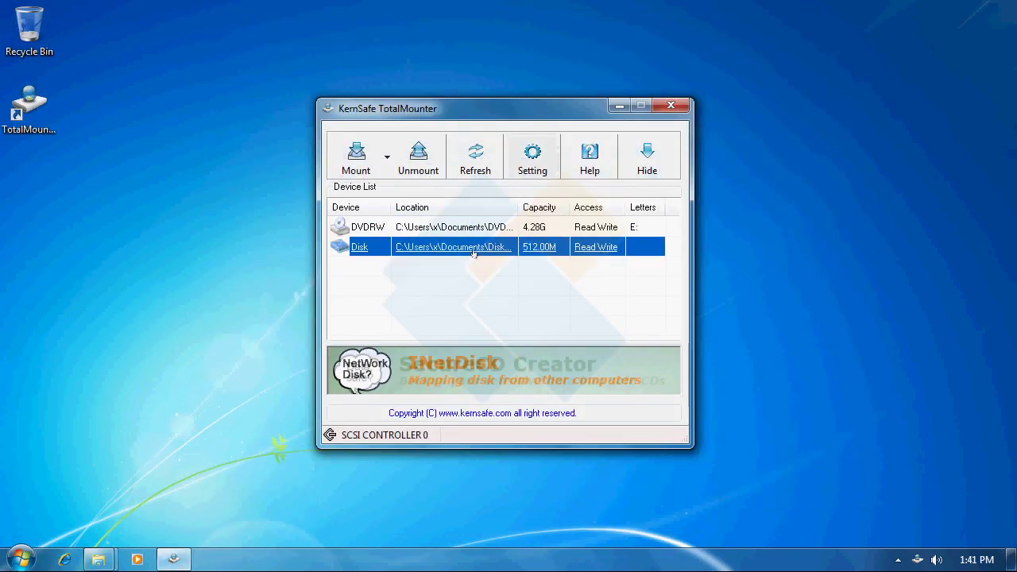
pyautogui.click(409, 165)
pyautogui.click(510, 315)
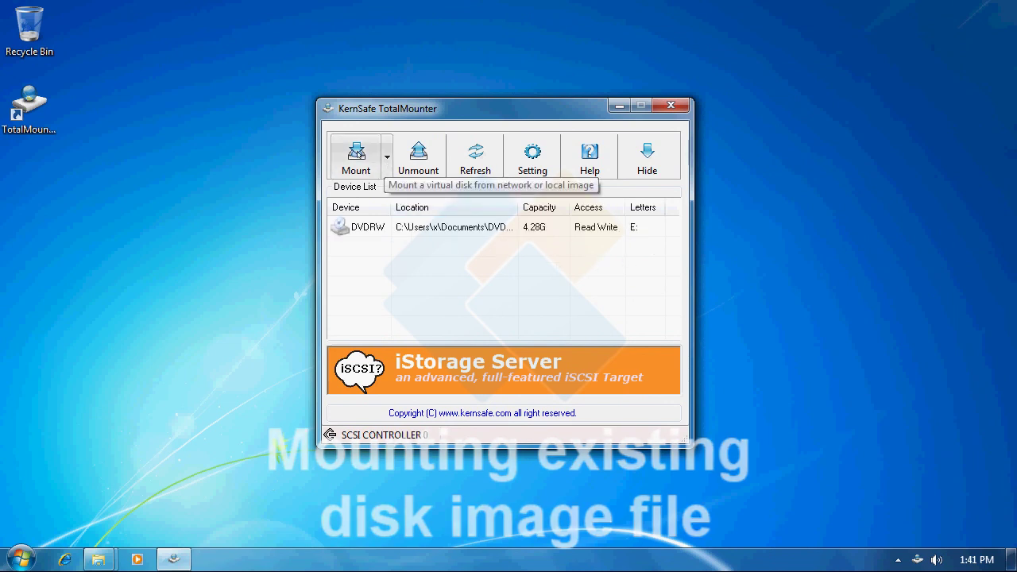
# Mount the existing DiskFile virtual disk image from Documents
pyautogui.click(357, 157)
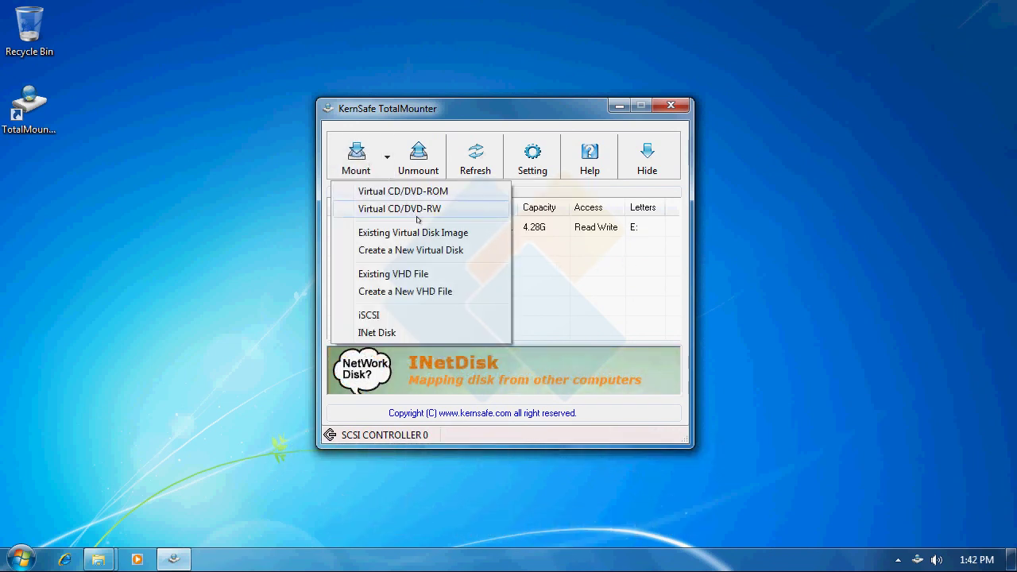
pyautogui.click(493, 237)
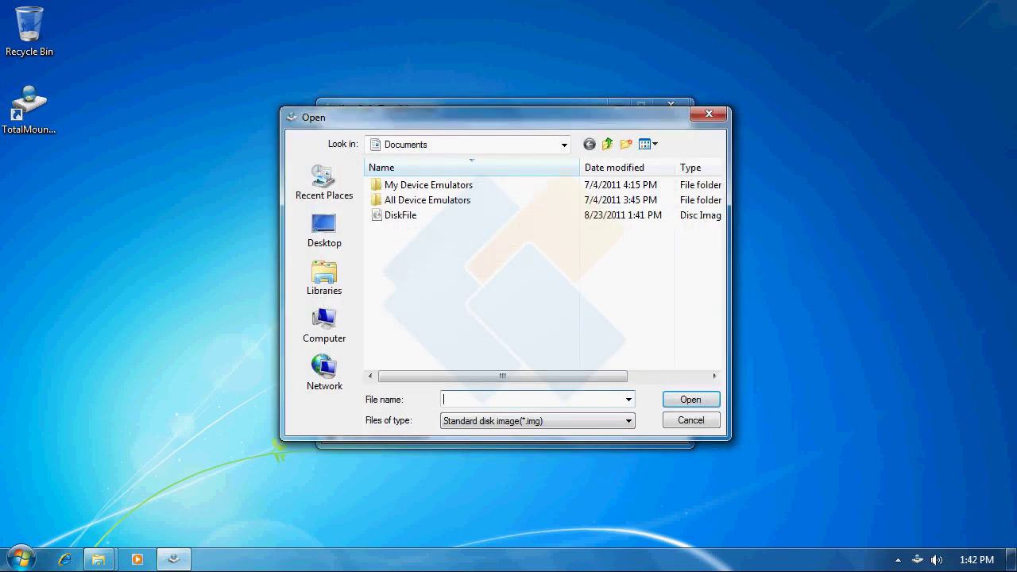
pyautogui.click(424, 218)
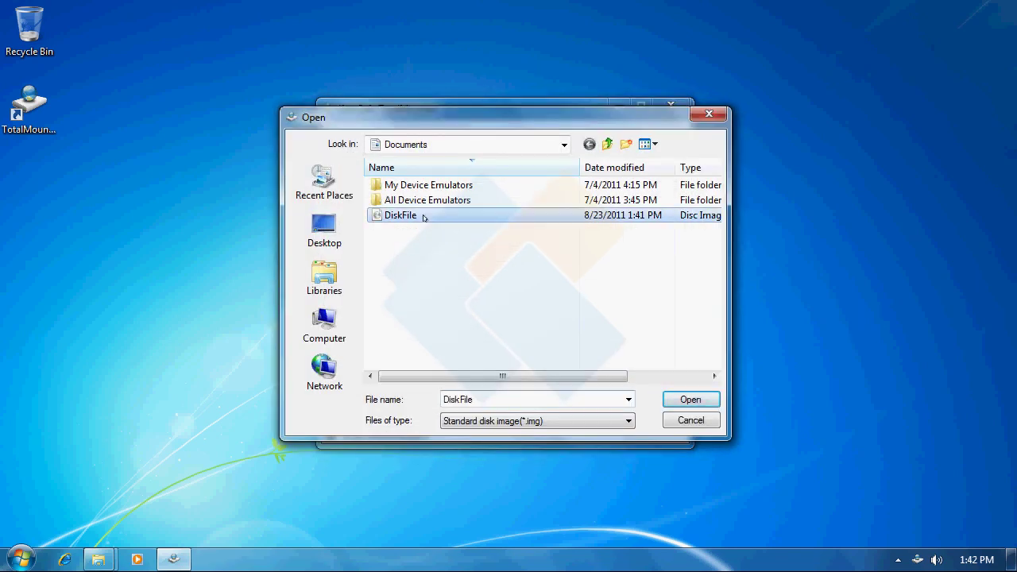
pyautogui.click(693, 398)
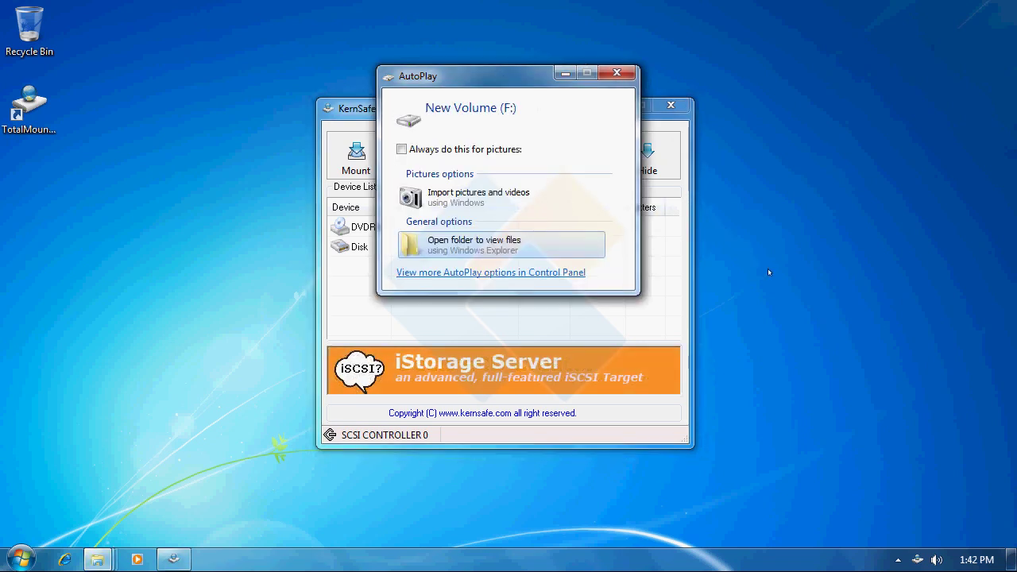
# Open New Volume (F:) via AutoPlay, review the eight pictures, close it, and select the Disk device
pyautogui.click(512, 238)
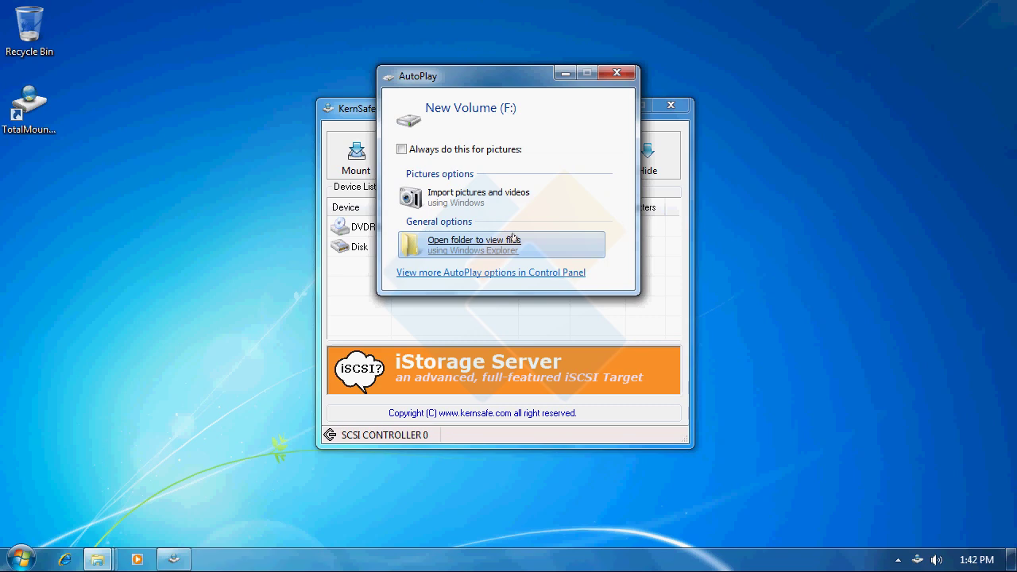
pyautogui.click(513, 239)
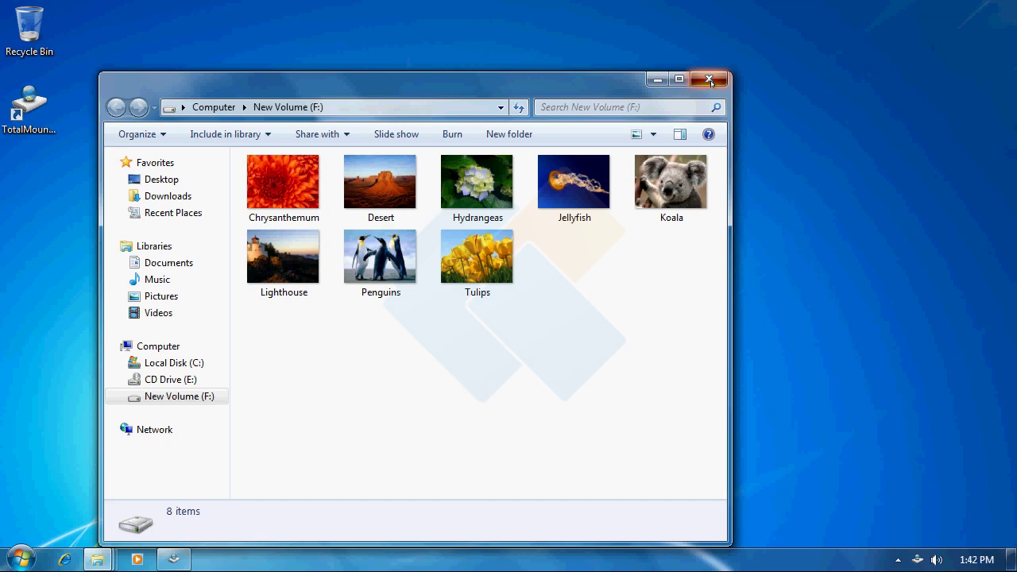
pyautogui.click(709, 80)
pyautogui.click(450, 243)
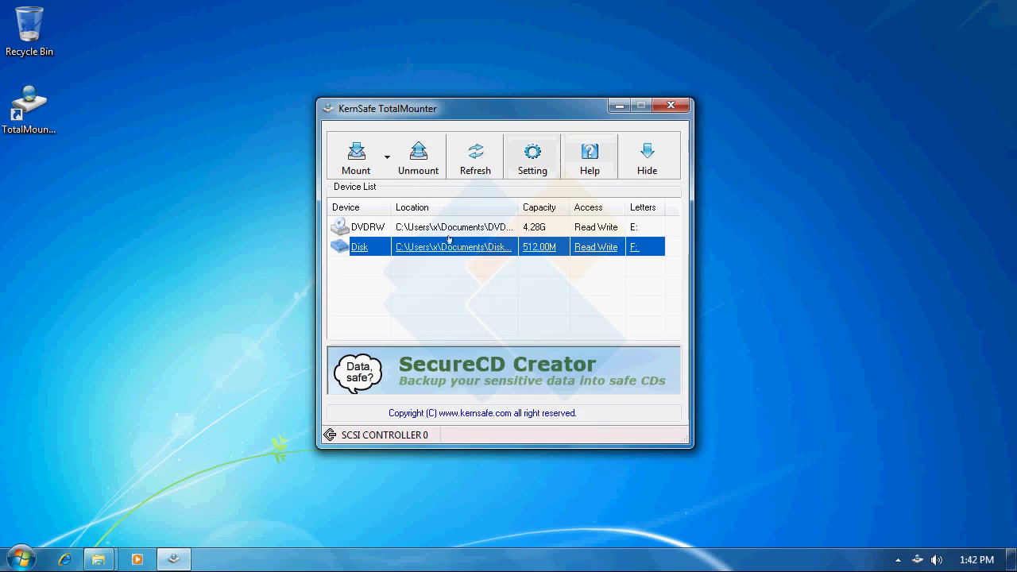
# Unmount the 512 MB Disk, then create and mount a 1024 MB VHDTest.vhd in Documents
pyautogui.click(418, 157)
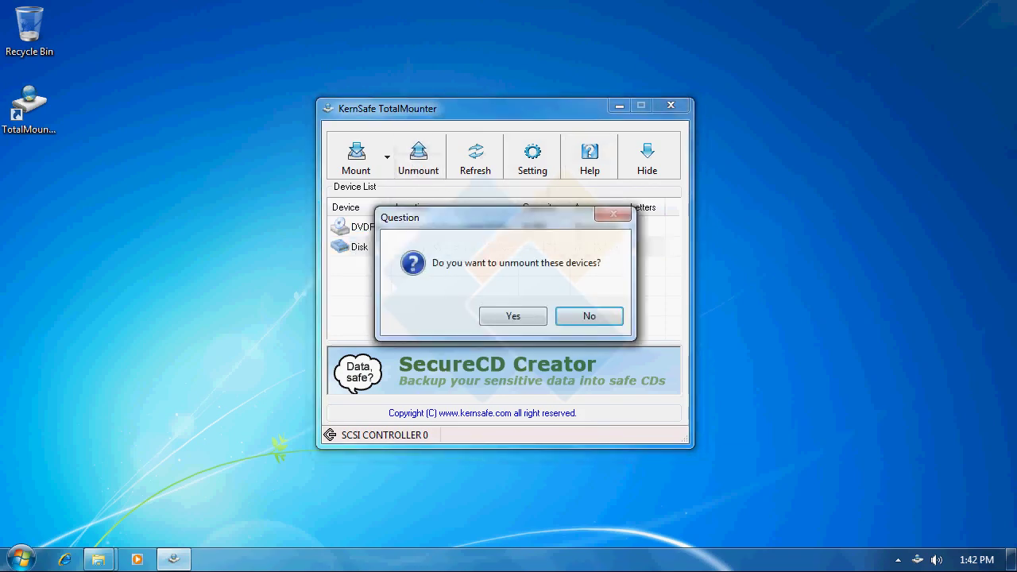
pyautogui.click(513, 316)
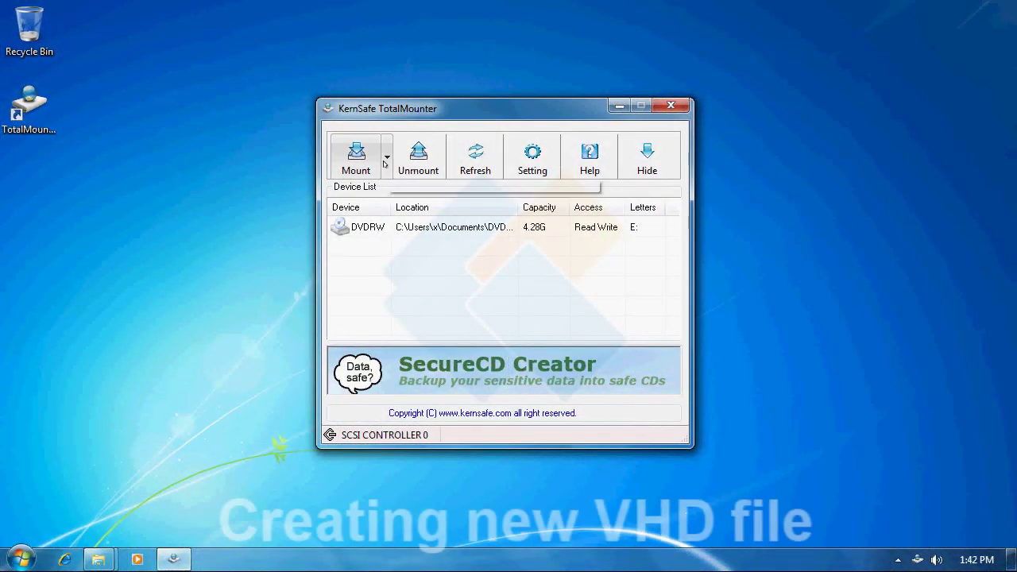
pyautogui.click(386, 159)
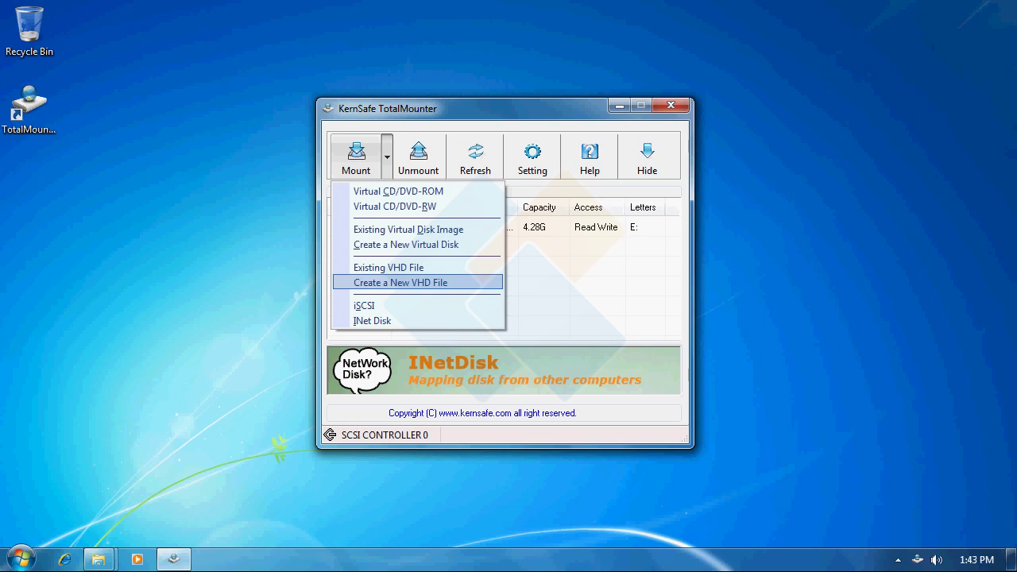
pyautogui.press('Return')
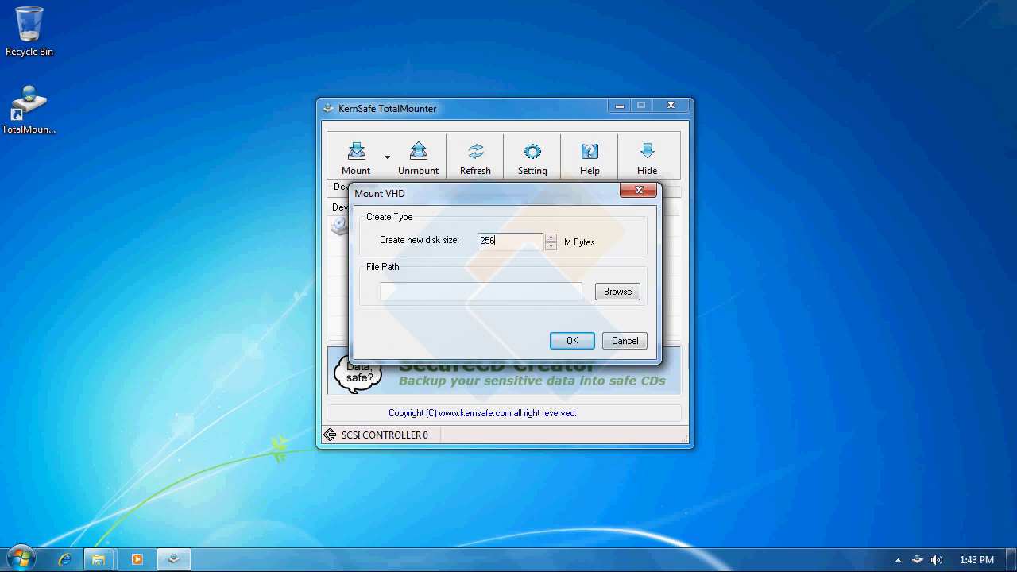
pyautogui.hotkey('ctrl', 'a')
pyautogui.write('1024')
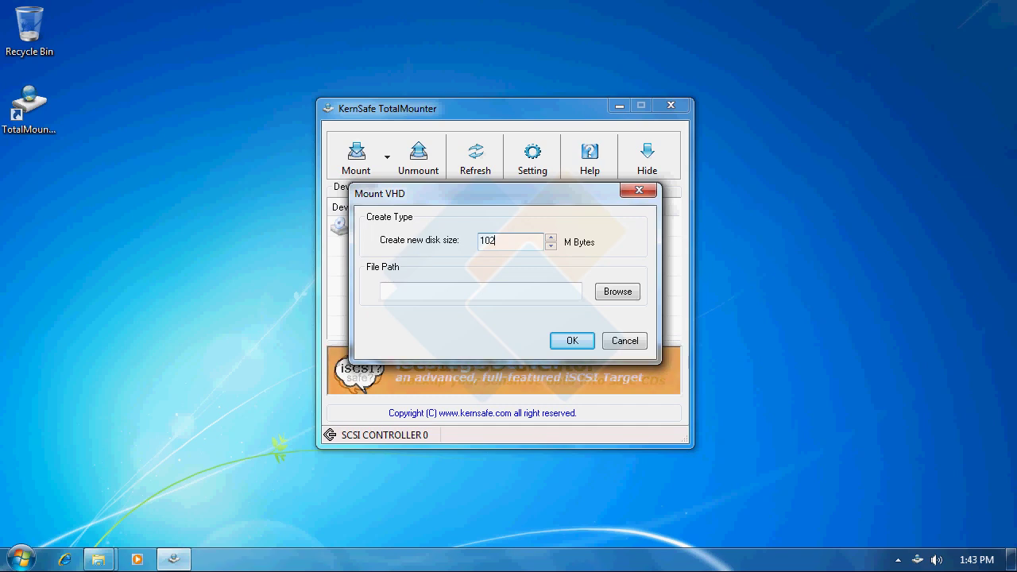
pyautogui.press('Tab')
pyautogui.press('Tab')
pyautogui.press('Return')
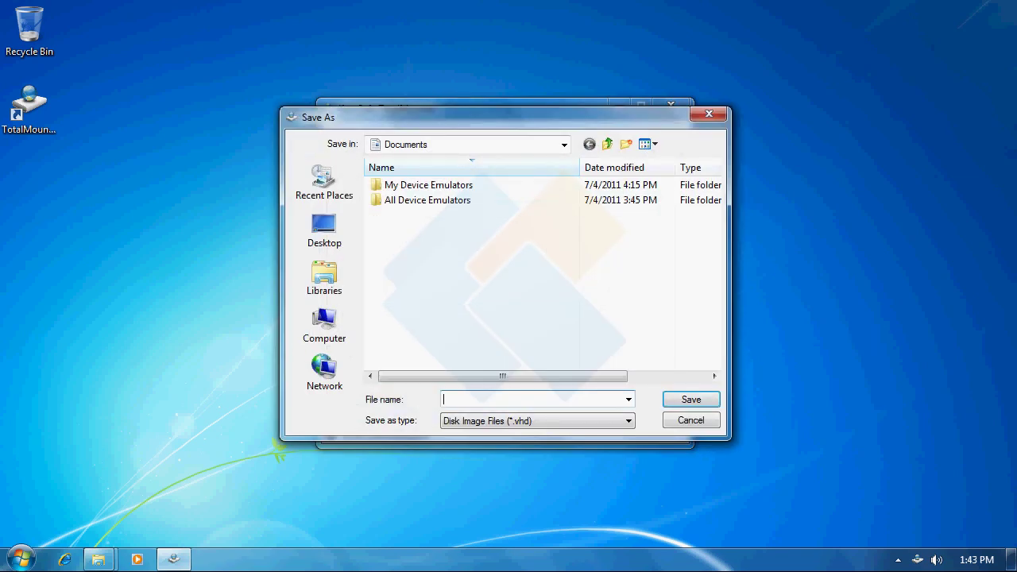
pyautogui.write('VHDTest')
pyautogui.press('Return')
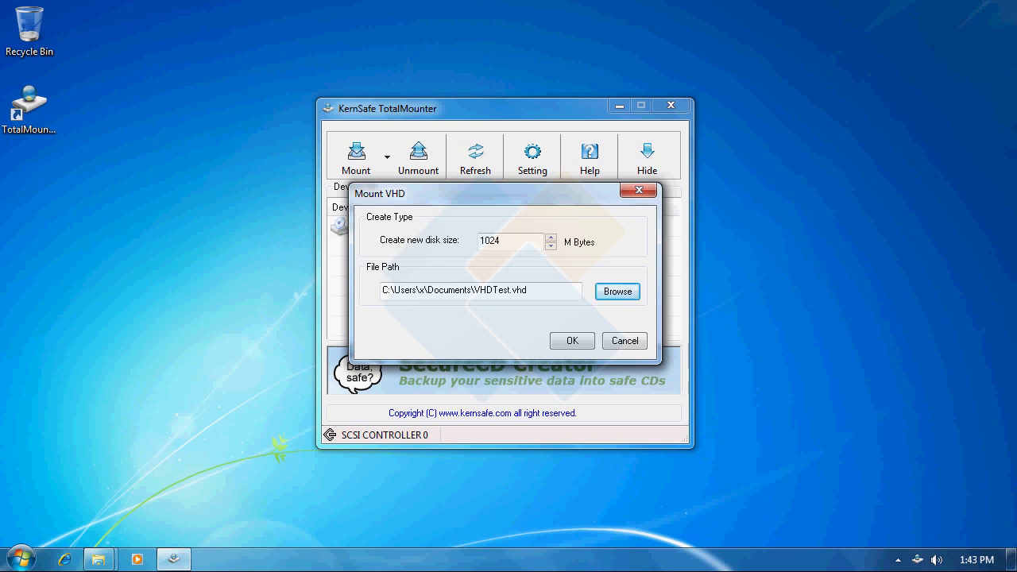
pyautogui.click(572, 340)
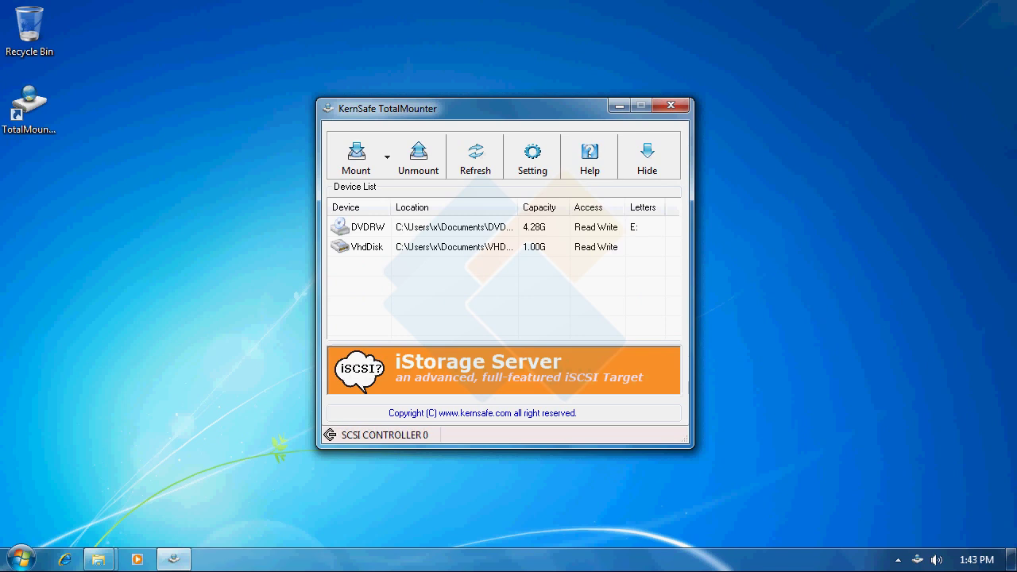
# Open Computer Management via Manage on the Start menu's Computer entry
pyautogui.click(21, 560)
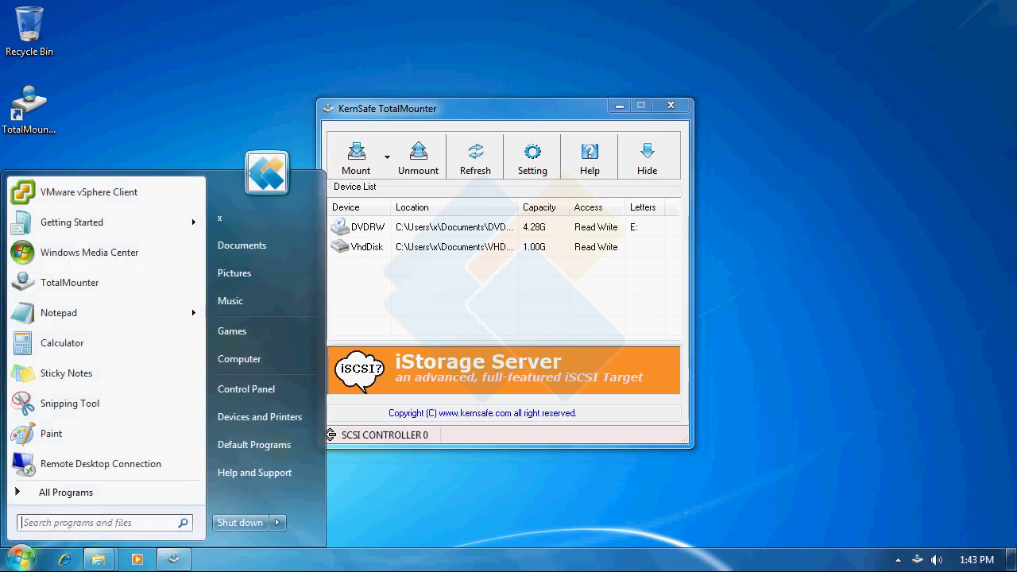
pyautogui.rightClick(286, 360)
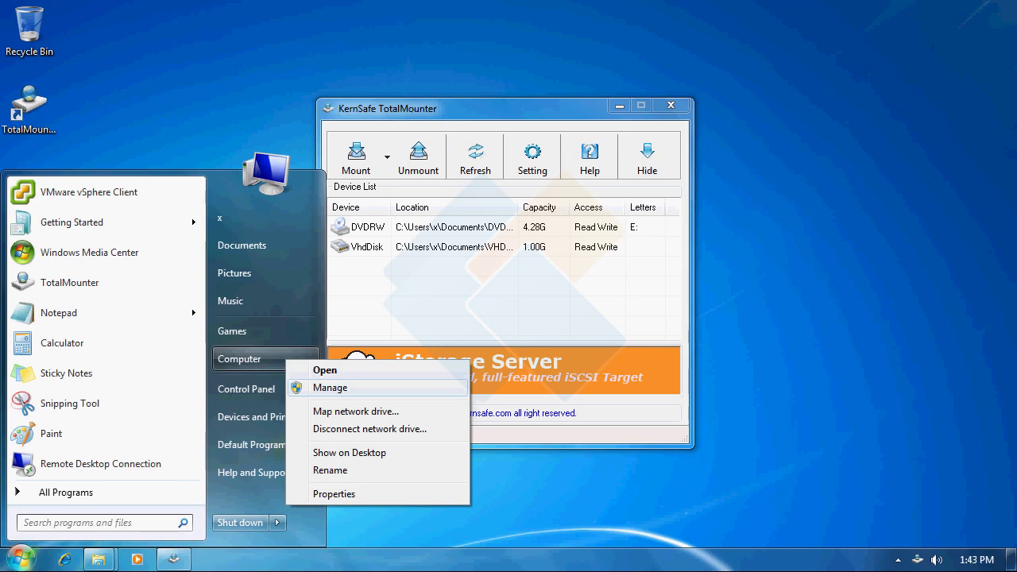
pyautogui.click(330, 387)
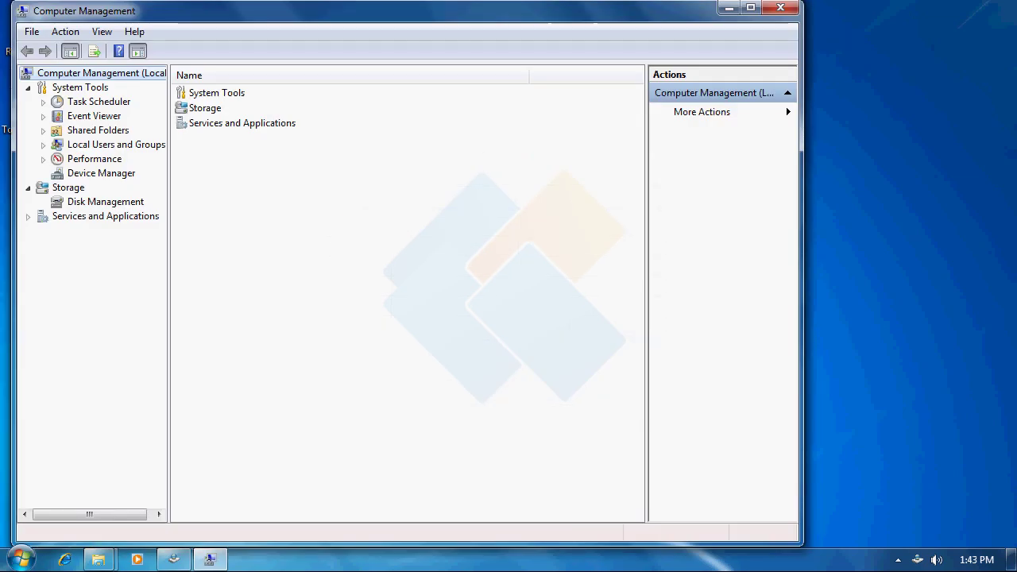
# Initialize Disk 1 as MBR, create a 1021 MB NTFS volume F:, then close the console
pyautogui.click(105, 201)
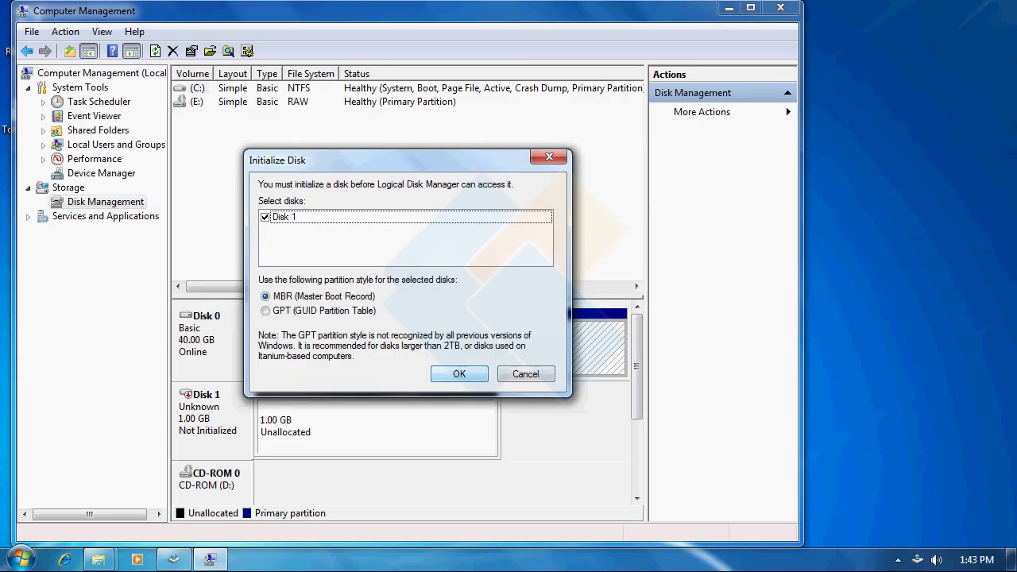
pyautogui.press('Return')
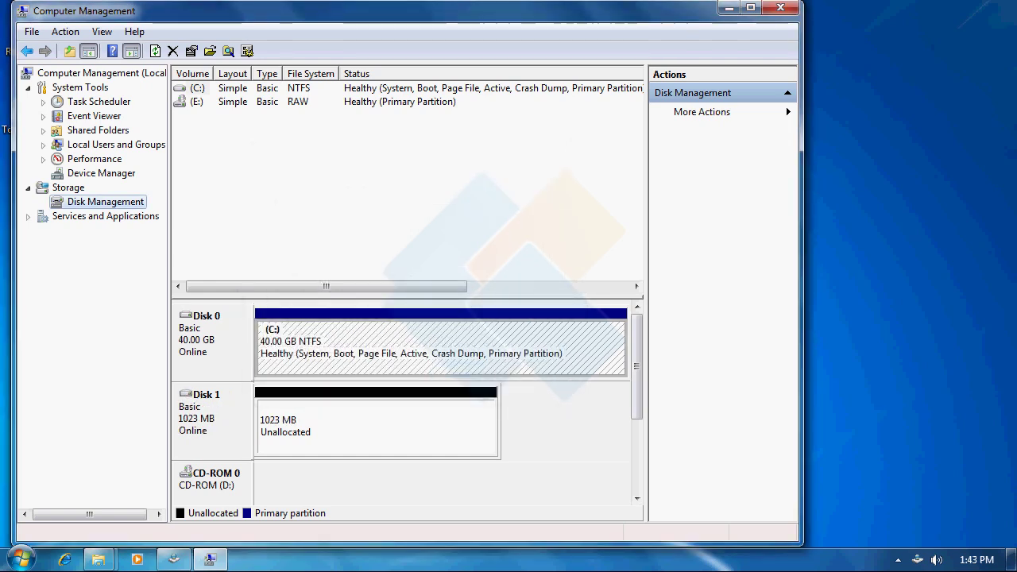
pyautogui.rightClick(341, 421)
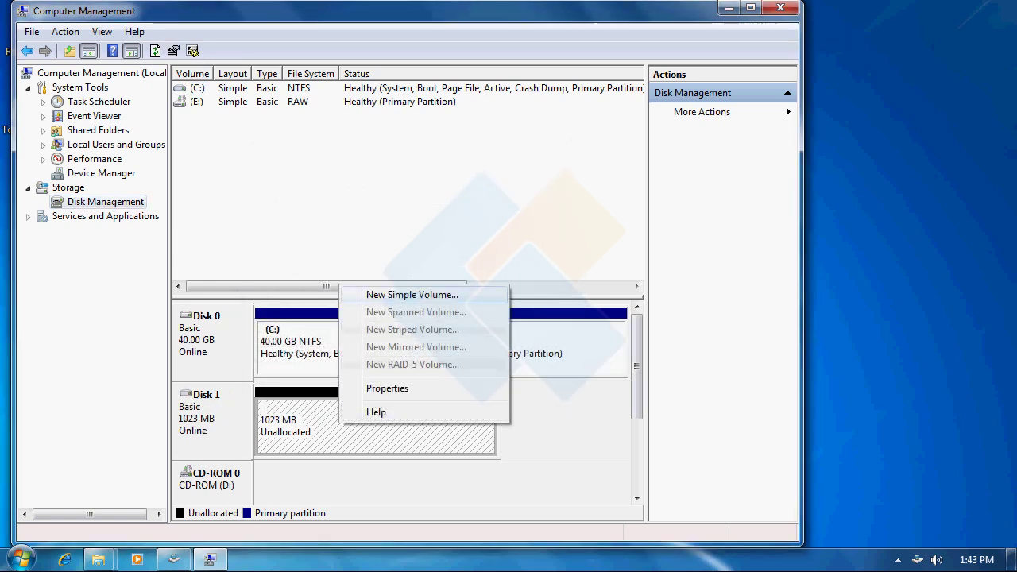
pyautogui.press('Return')
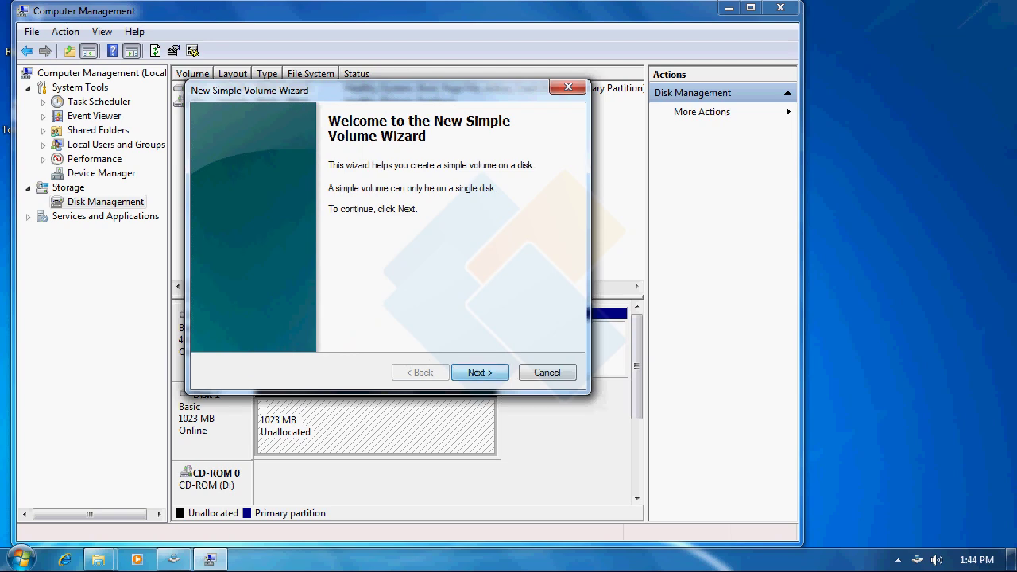
pyautogui.press('Return')
pyautogui.press('Return')
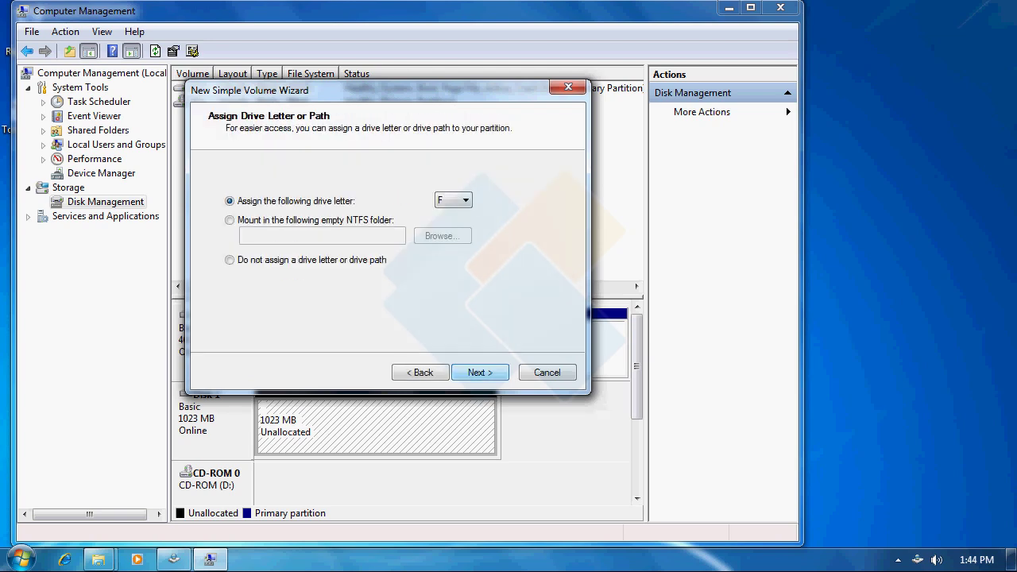
pyautogui.press('Return')
pyautogui.press('Return')
pyautogui.press('Return')
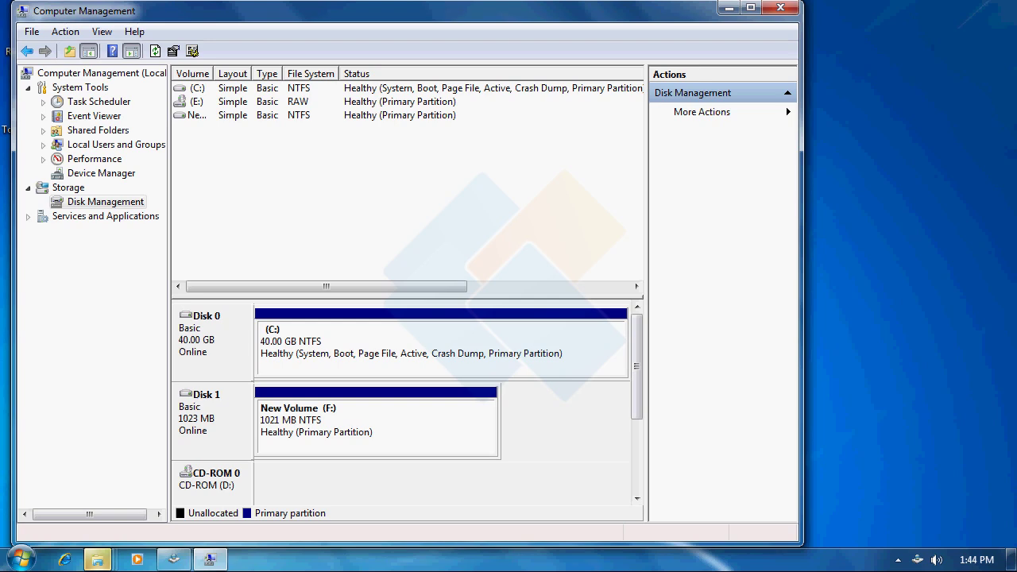
pyautogui.hotkey('alt', 'F4')
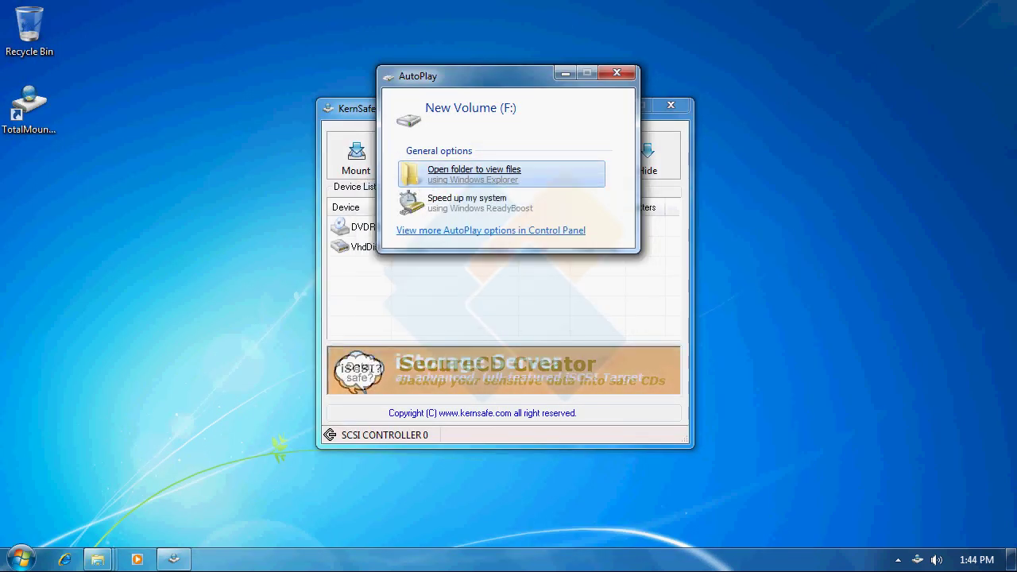
# Open New Volume (F:) and position its window
pyautogui.click(475, 173)
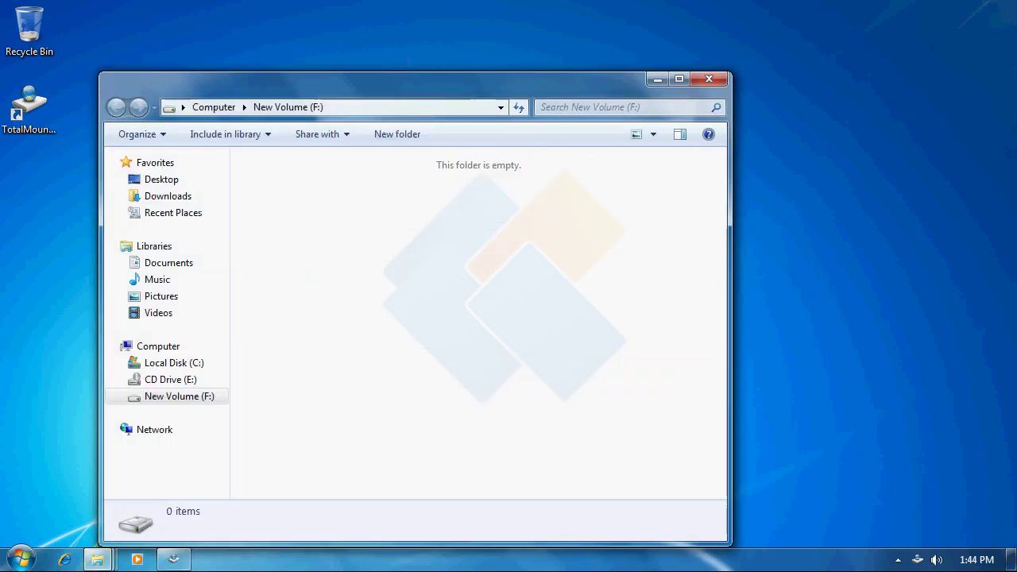
pyautogui.moveTo(348, 90); pyautogui.dragTo(390, 68)
pyautogui.moveTo(505, 12); pyautogui.dragTo(484, 38)
# Copy all eight pictures from Pictures > Sample Pictures into F:
pyautogui.press('super')
pyautogui.click(235, 272)
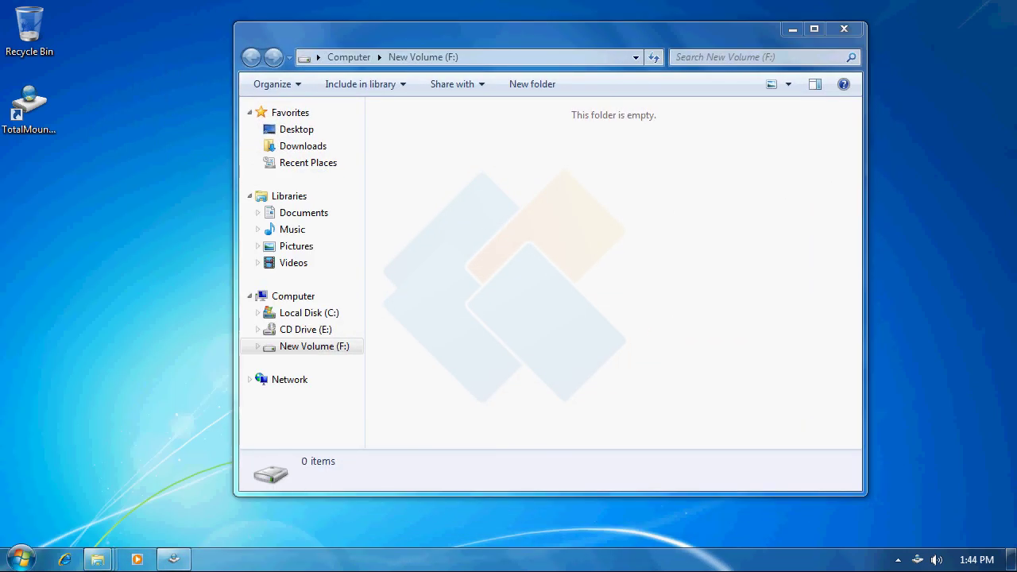
pyautogui.press('Return')
pyautogui.moveTo(556, 49); pyautogui.dragTo(962, 97)
pyautogui.hotkey('ctrl', 'a')
pyautogui.moveTo(844, 246); pyautogui.dragTo(496, 210)
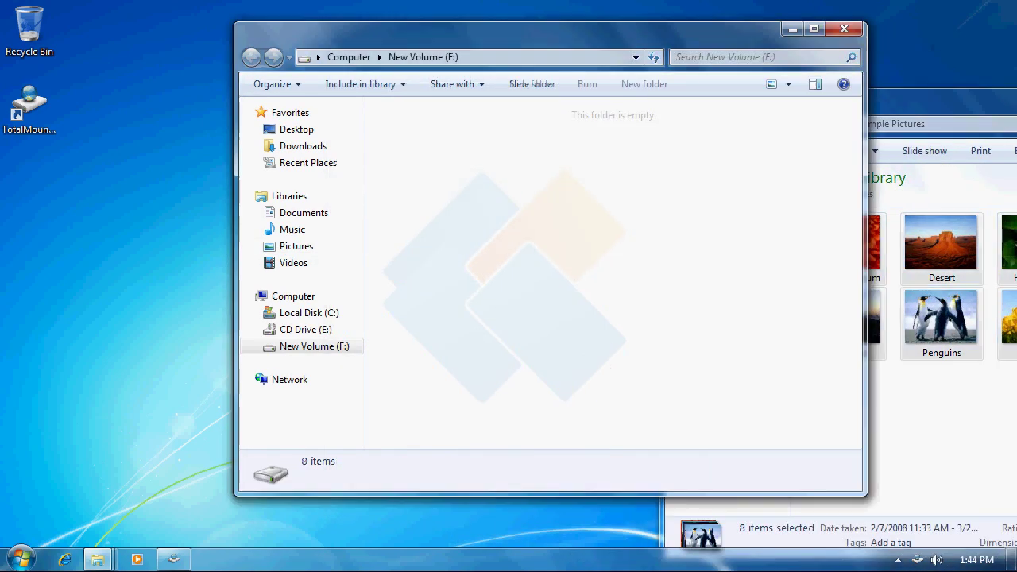
pyautogui.moveTo(794, 96); pyautogui.dragTo(177, 103)
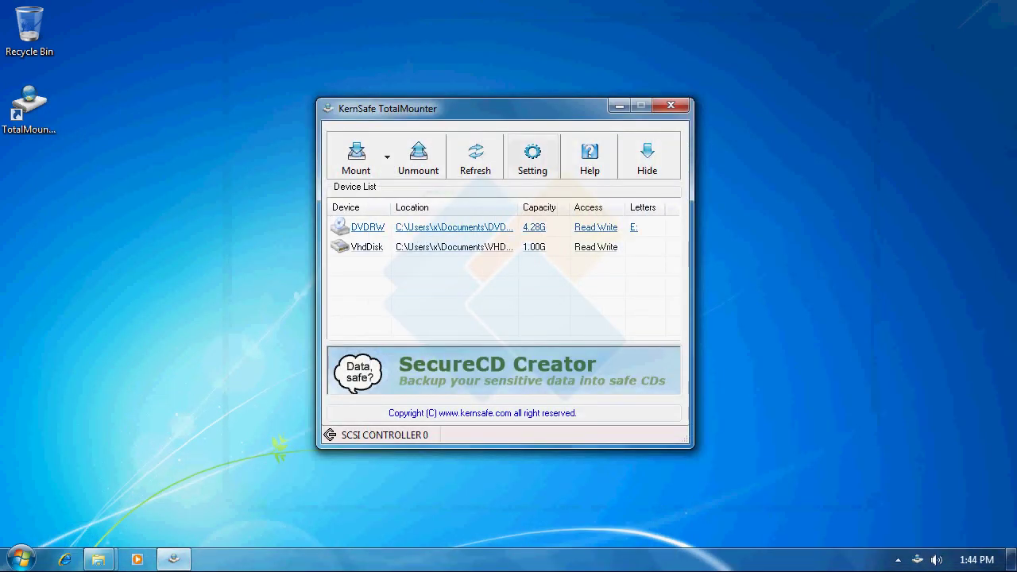
# Unmount the 1.00G VhdDisk, retrying after dismissing the can't-lock-volume error
pyautogui.click(445, 247)
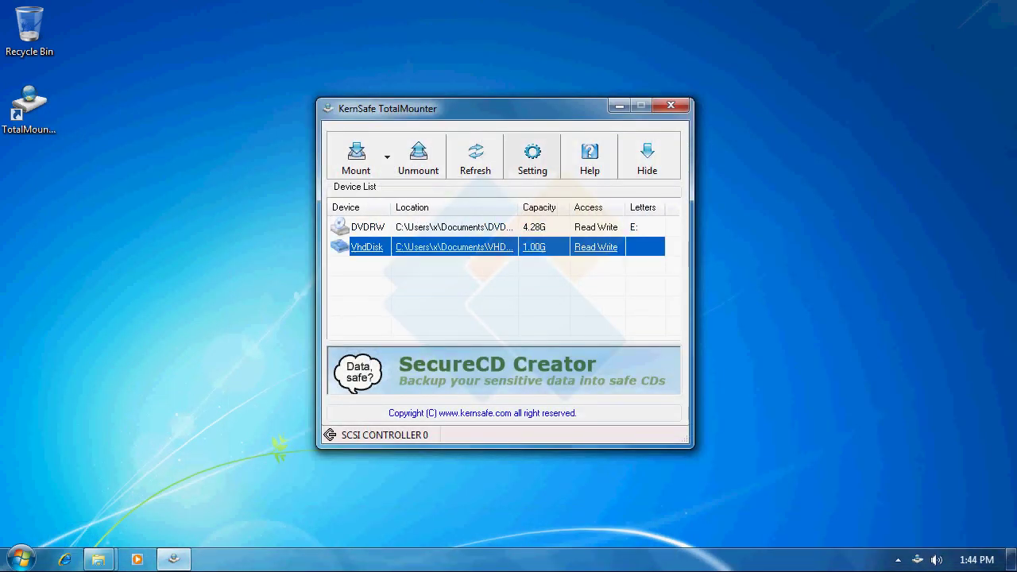
pyautogui.click(418, 155)
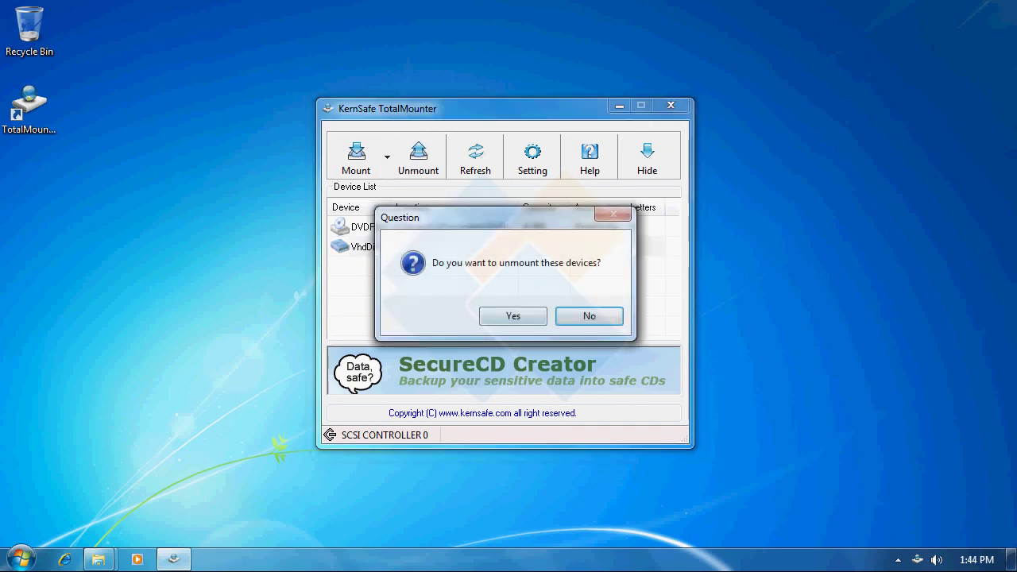
pyautogui.click(511, 313)
pyautogui.press('Return')
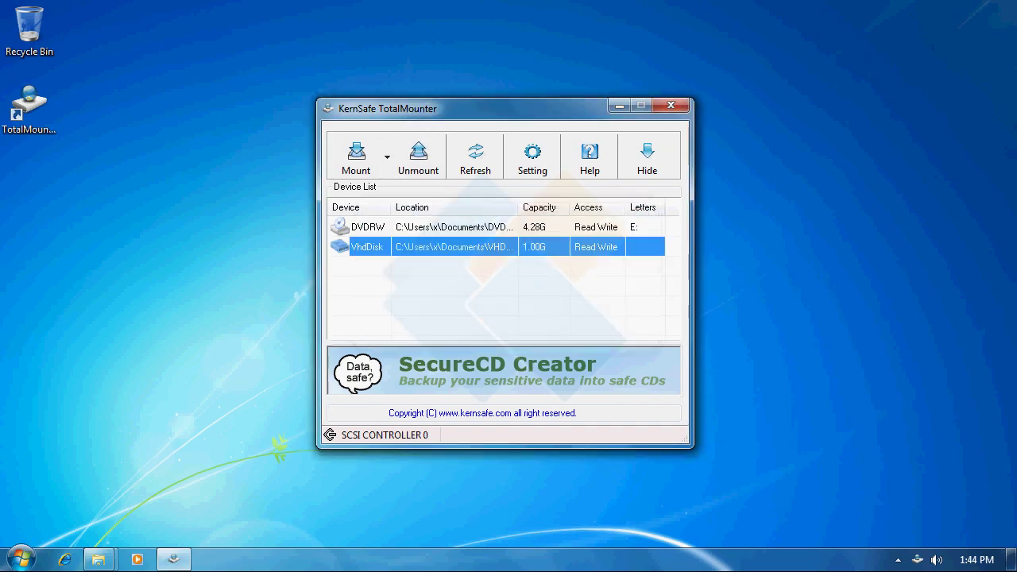
pyautogui.click(418, 154)
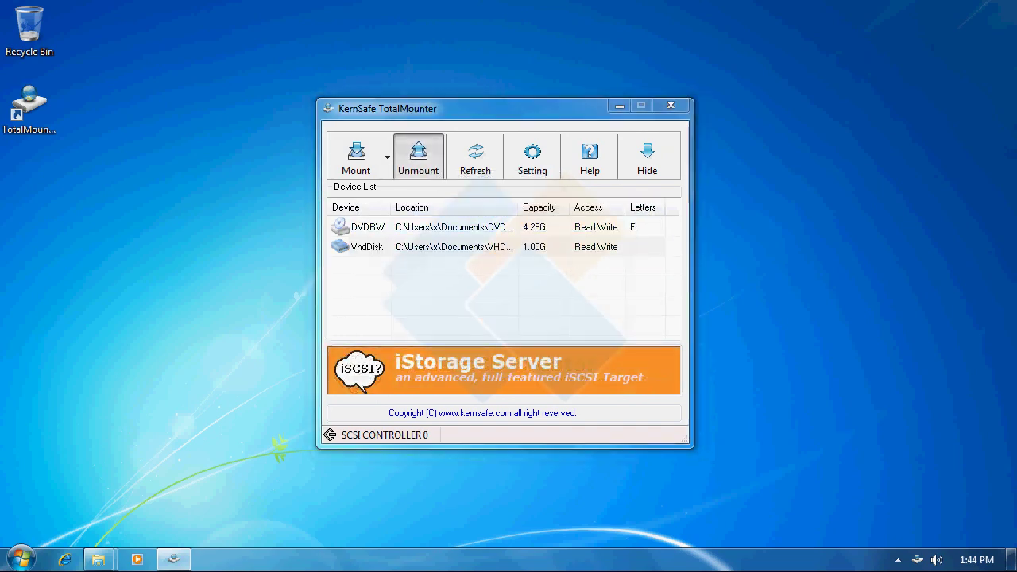
pyautogui.press('Return')
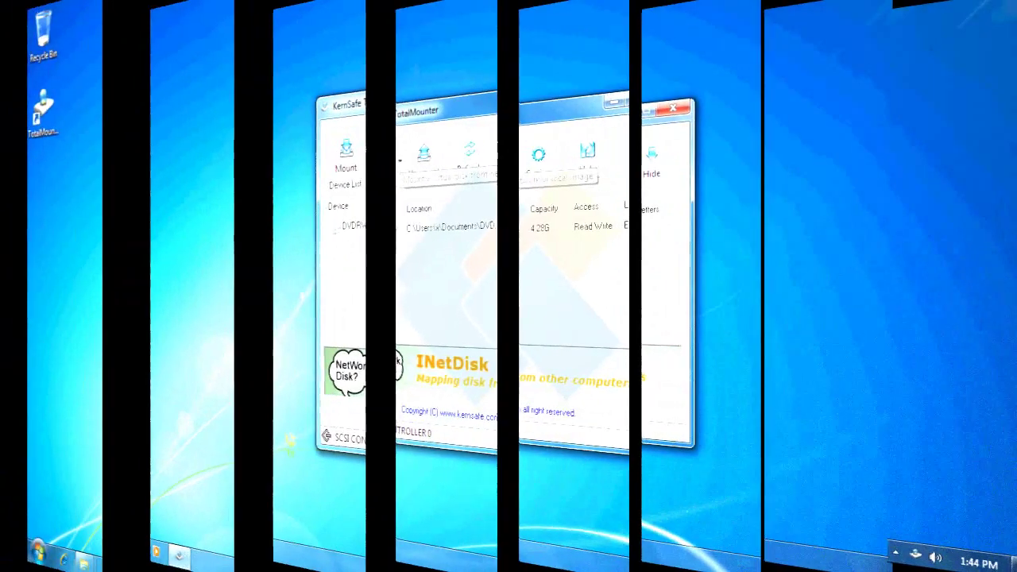
# Mount the existing VHDTest VHD file as a 1.00G disk at F:
pyautogui.click(387, 156)
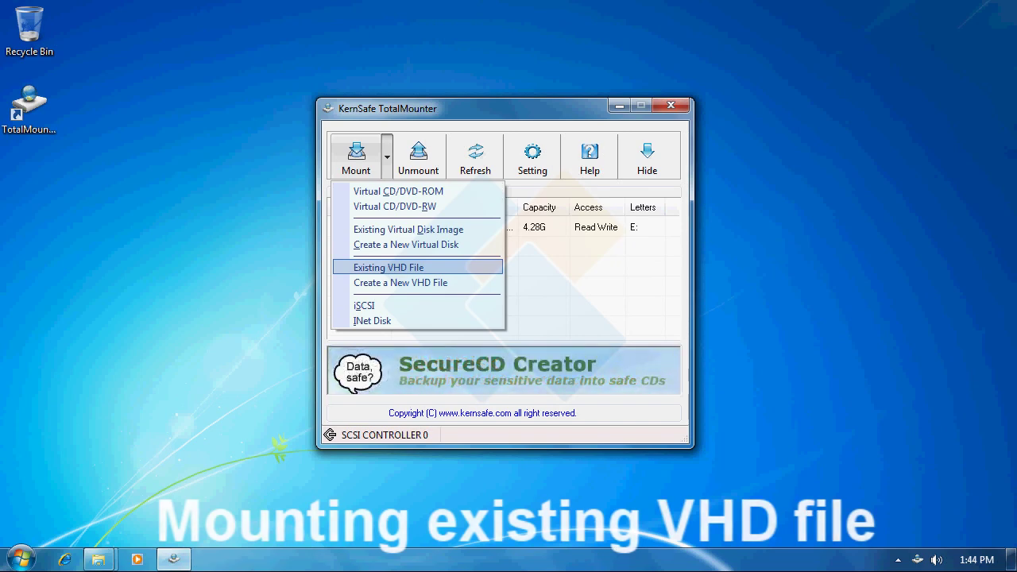
pyautogui.press('Return')
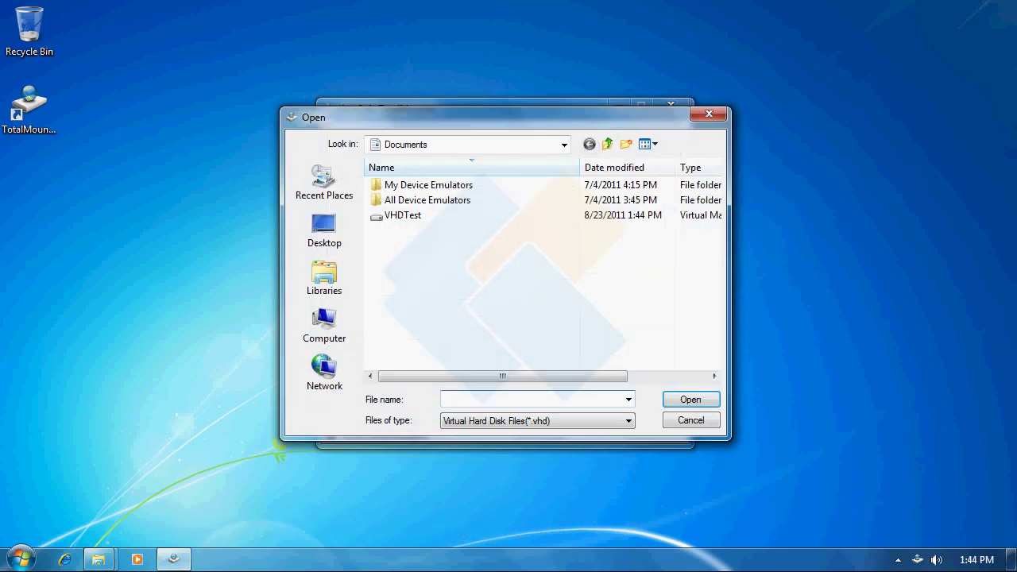
pyautogui.click(403, 214)
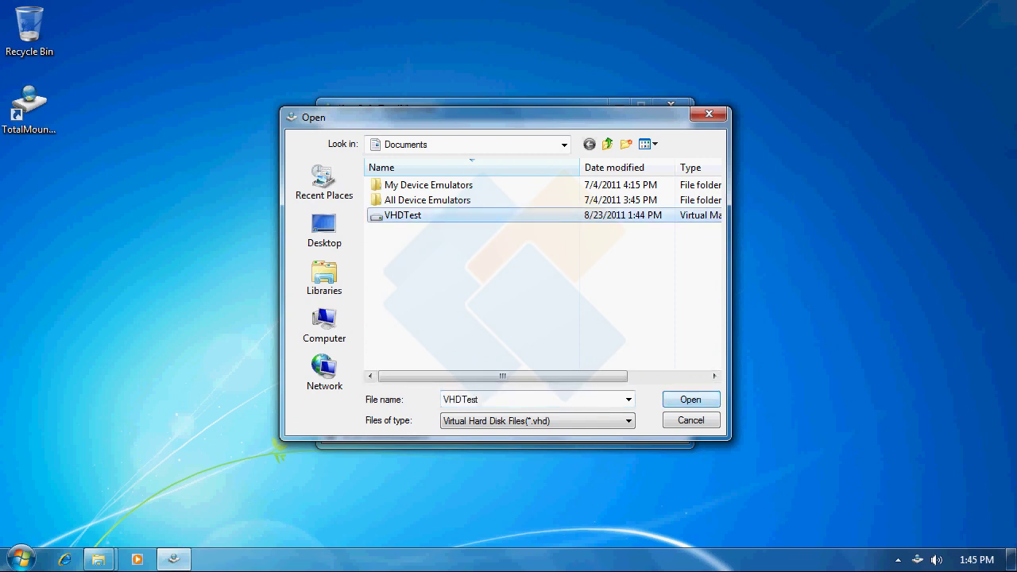
pyautogui.press('Return')
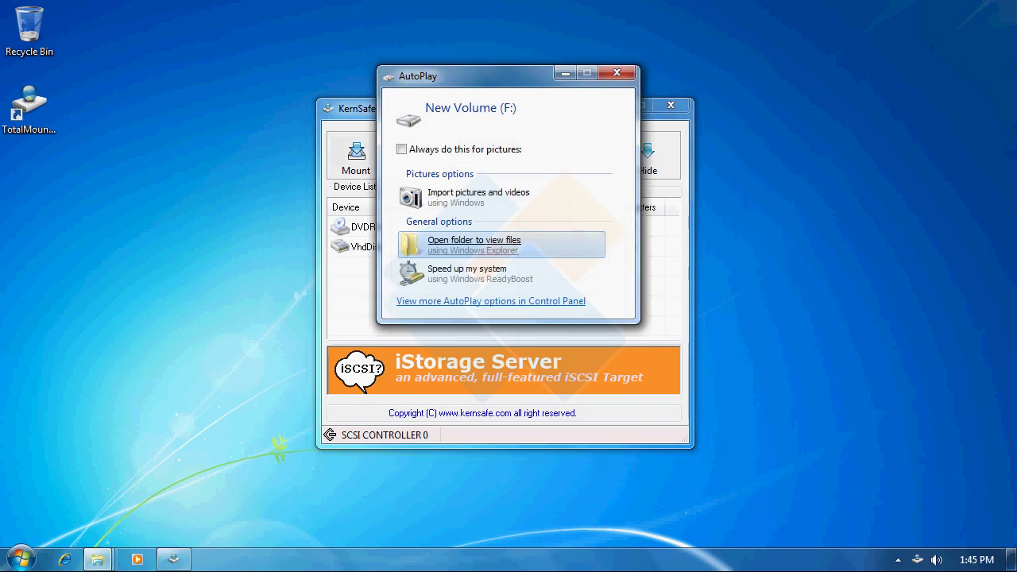
# Open New Volume (F:) and view the Desert picture
pyautogui.press('Return')
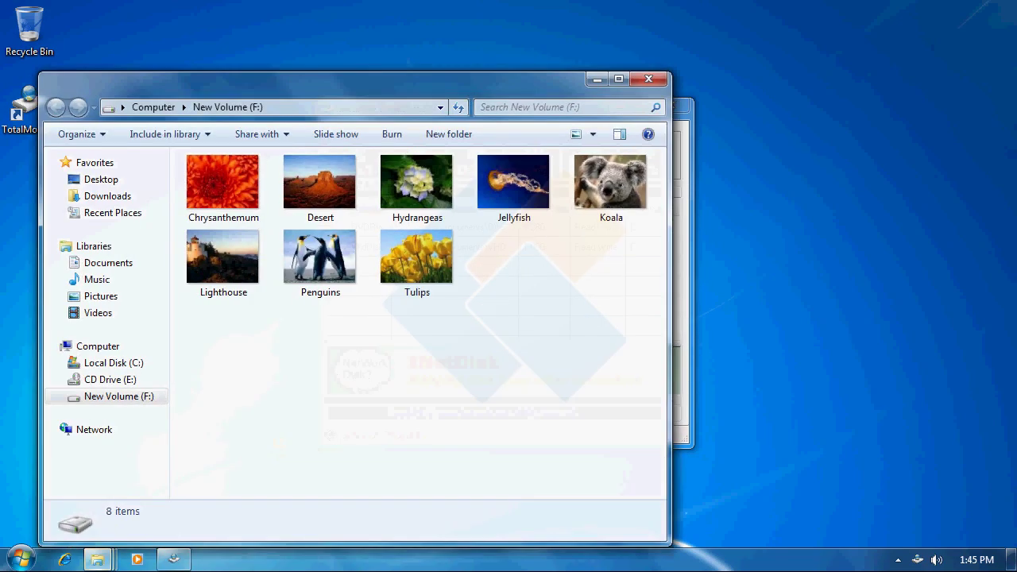
pyautogui.moveTo(281, 87); pyautogui.dragTo(489, 49)
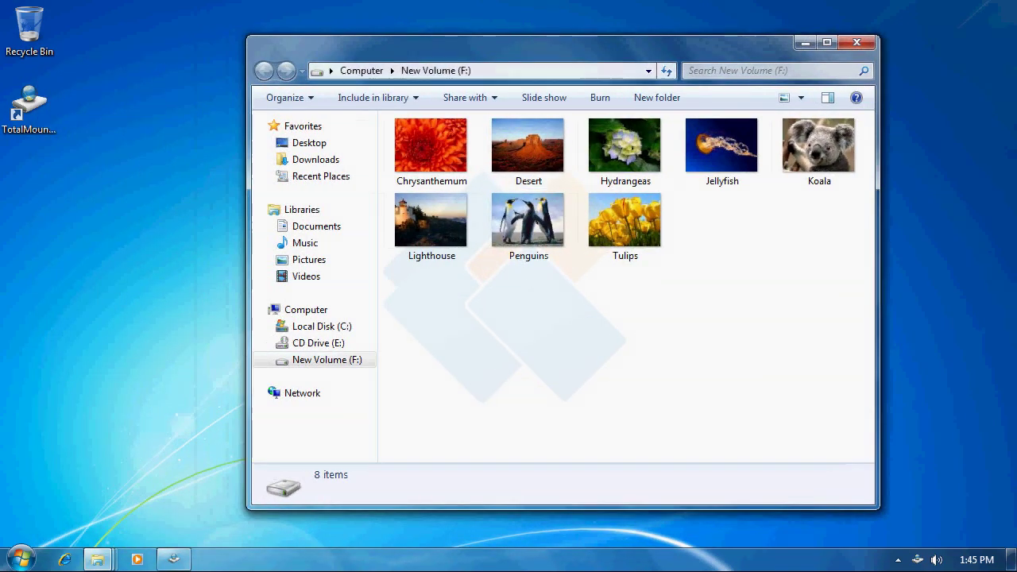
pyautogui.click(529, 146)
pyautogui.press('Return')
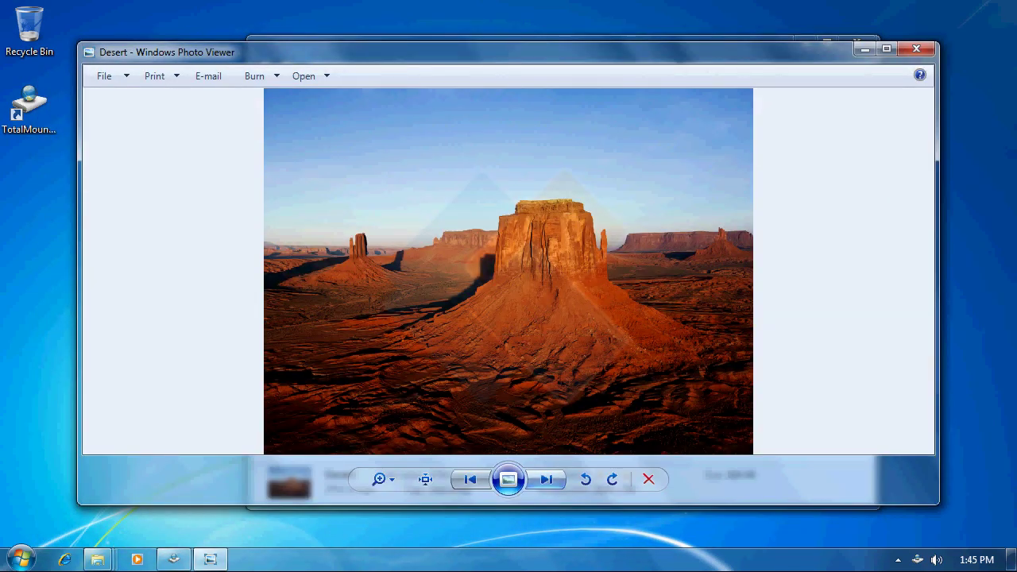
# Page through Hydrangeas, Jellyfish and Koala, check F:'s free space under Computer, then close Explorer
pyautogui.click(546, 479)
pyautogui.click(547, 479)
pyautogui.click(547, 479)
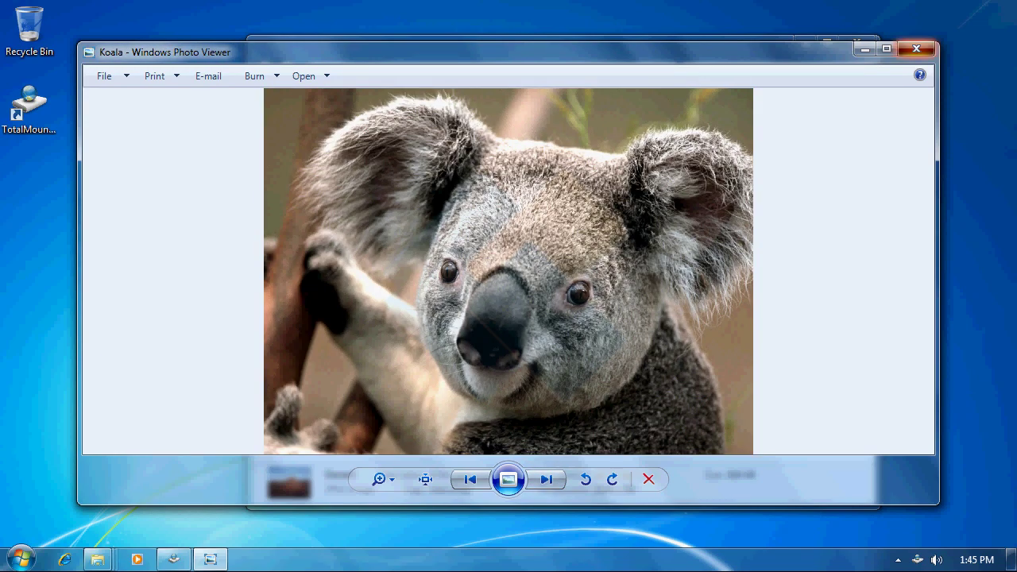
pyautogui.click(916, 49)
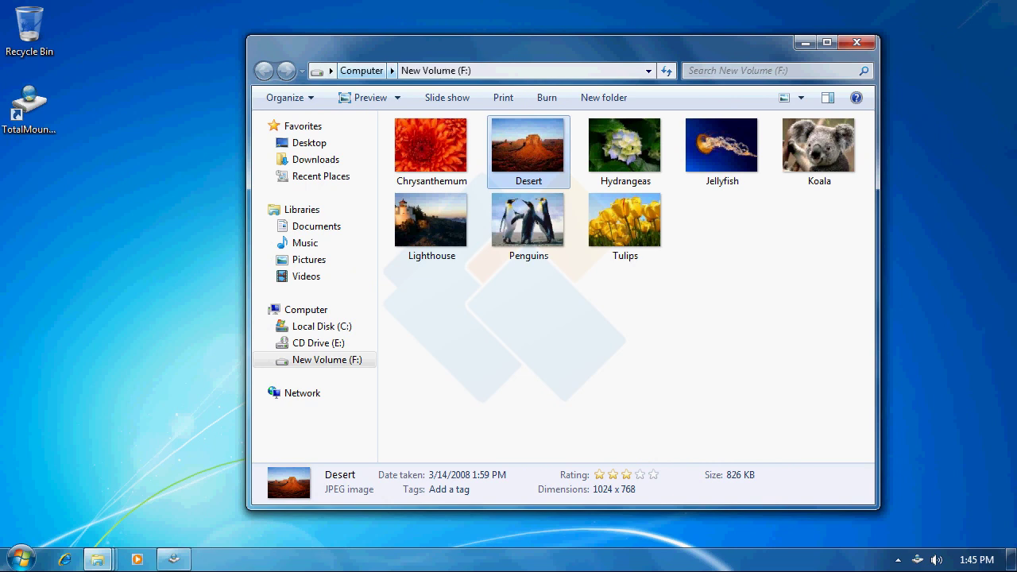
pyautogui.click(362, 70)
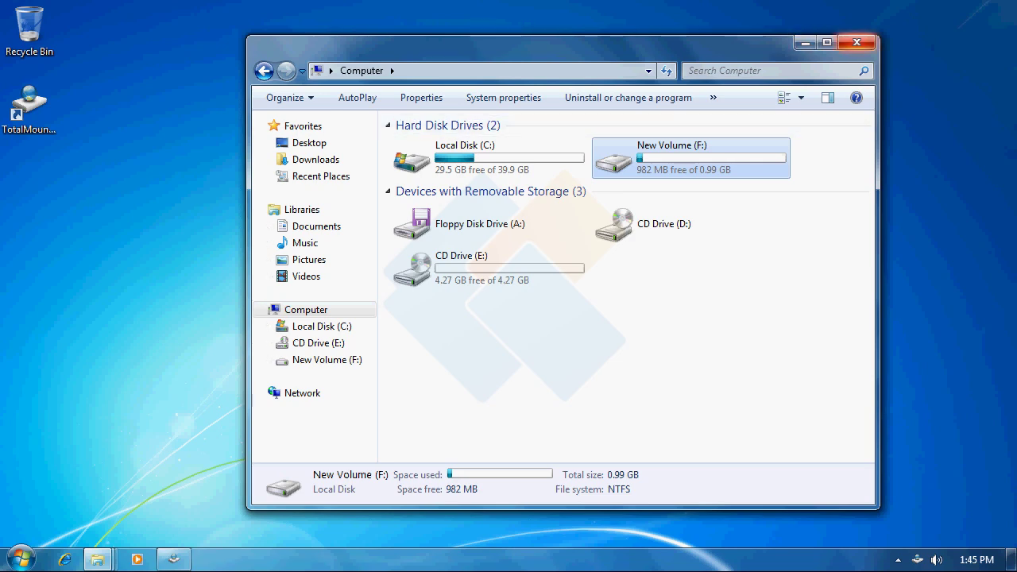
pyautogui.click(857, 43)
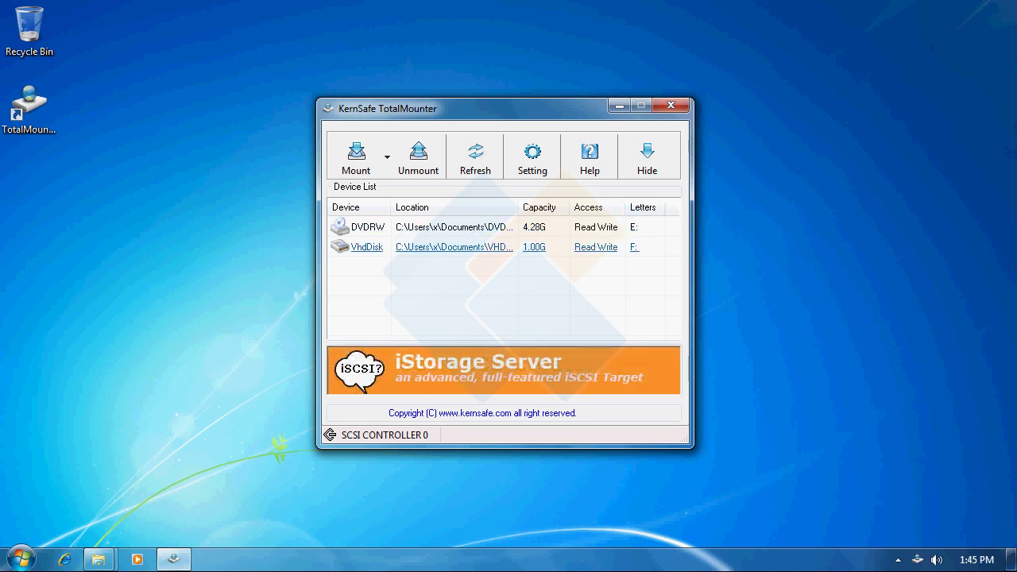
# Unmount the 1.00G VhdDisk, retrying after the can't-lock-volume error, then list the mount types
pyautogui.click(367, 246)
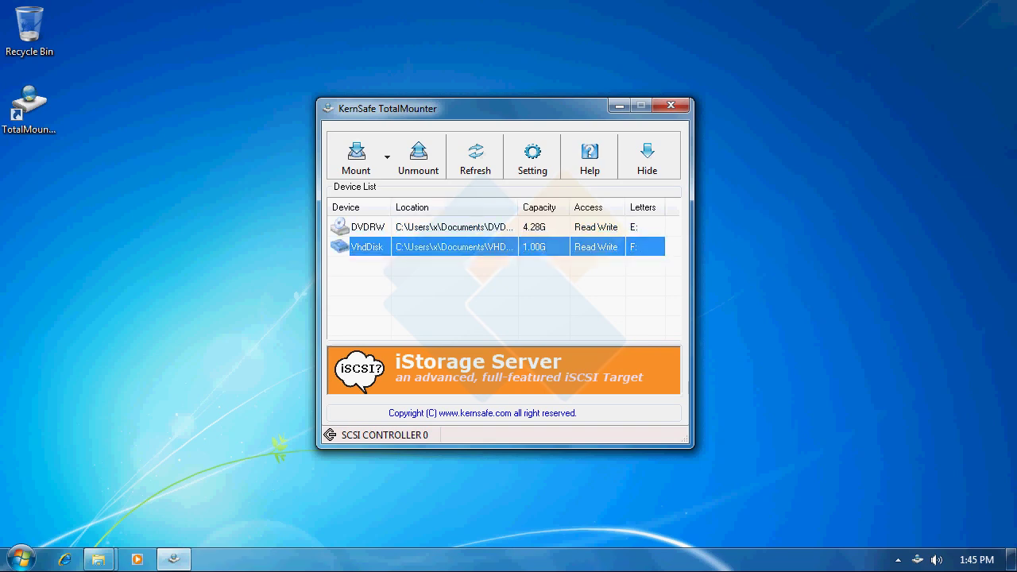
pyautogui.click(418, 157)
pyautogui.press('Left')
pyautogui.press('Return')
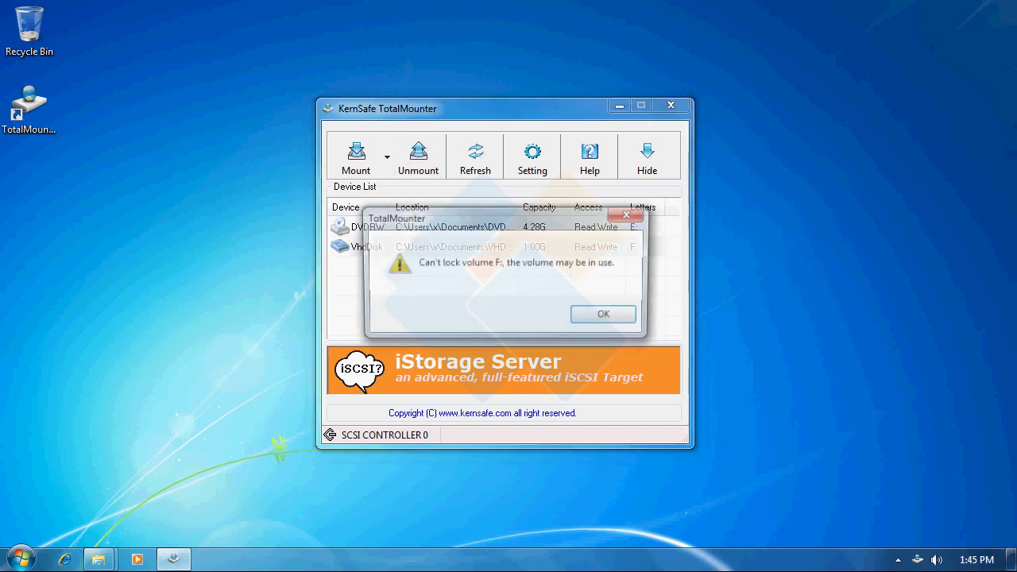
pyautogui.press('Return')
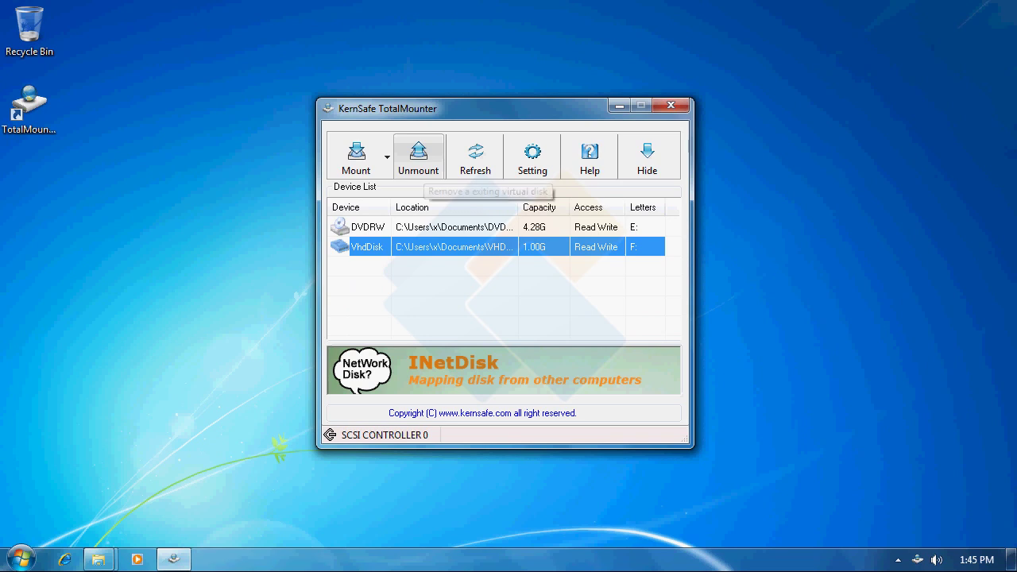
pyautogui.click(418, 157)
pyautogui.press('Return')
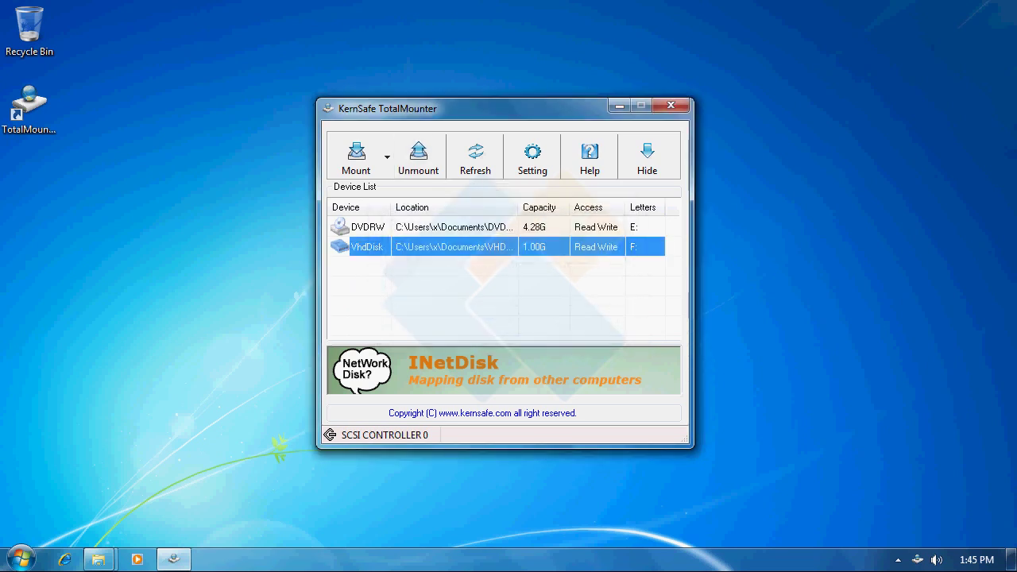
pyautogui.click(356, 157)
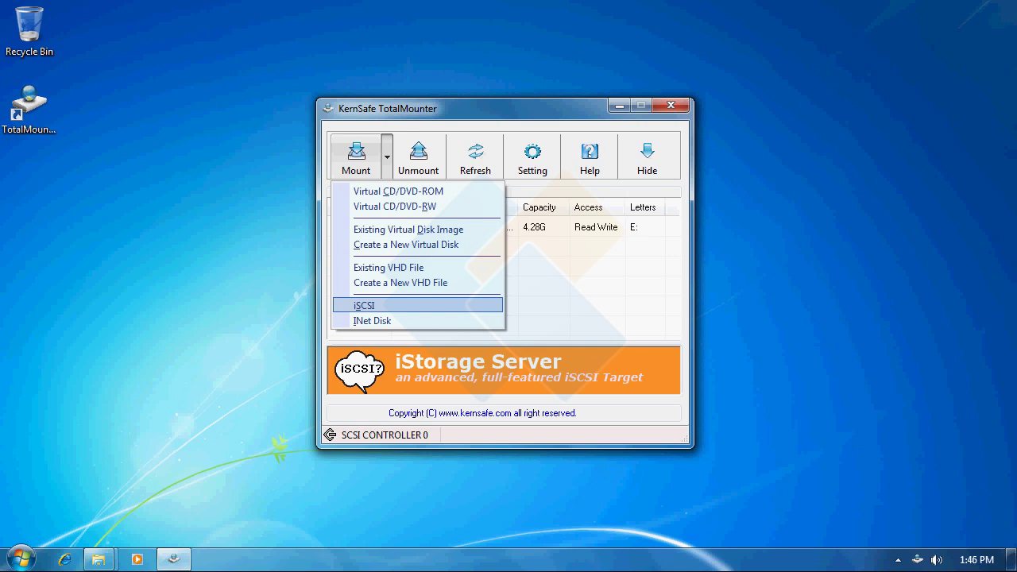
# Move from iSCSI to the INet Disk mount option, then close the list without mounting
pyautogui.press('Down')
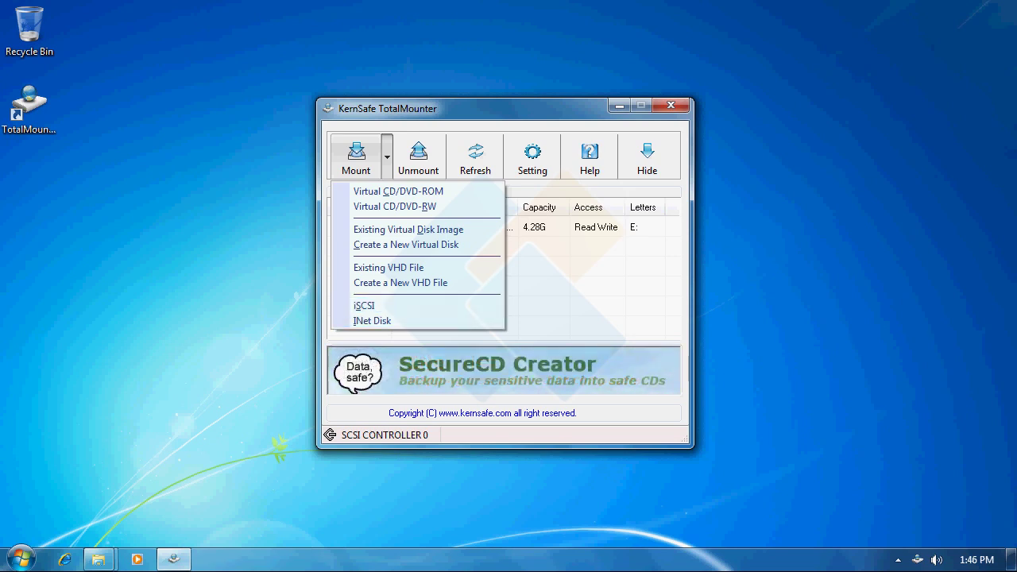
pyautogui.press('Escape')
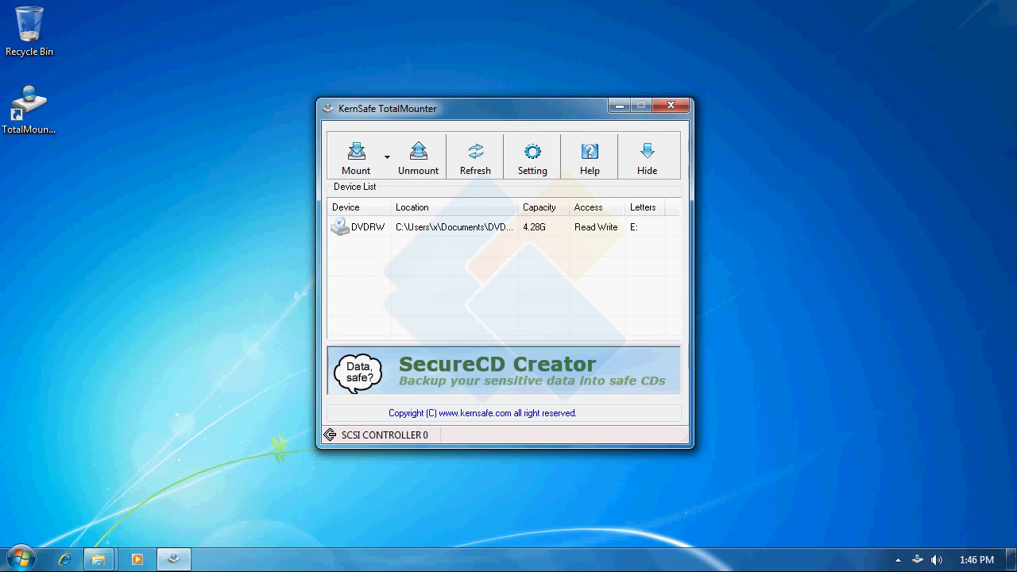